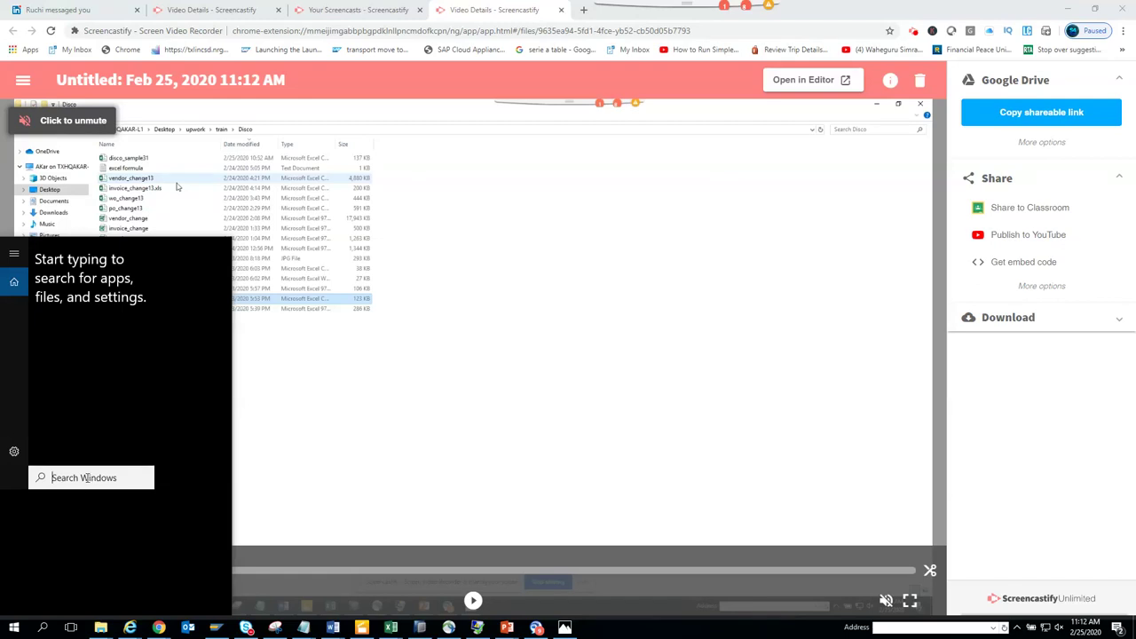
- Launch the Disco desktop app by searching 'disco' in Windows
type("disco")
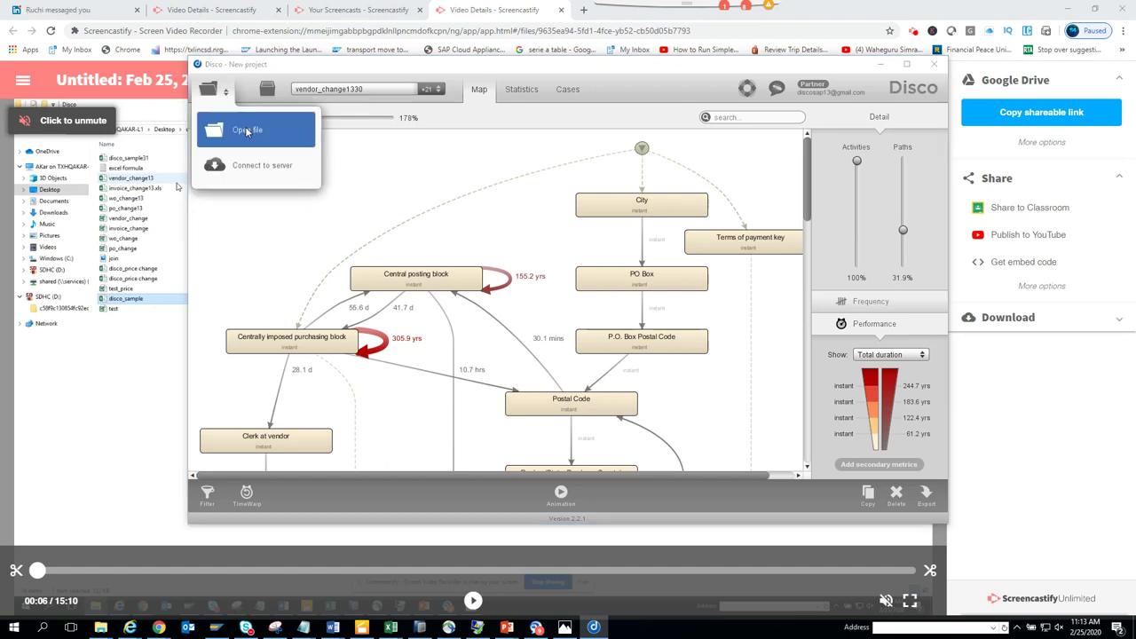
- Open the po_change13 log file for import in Disco
left_click(246, 131)
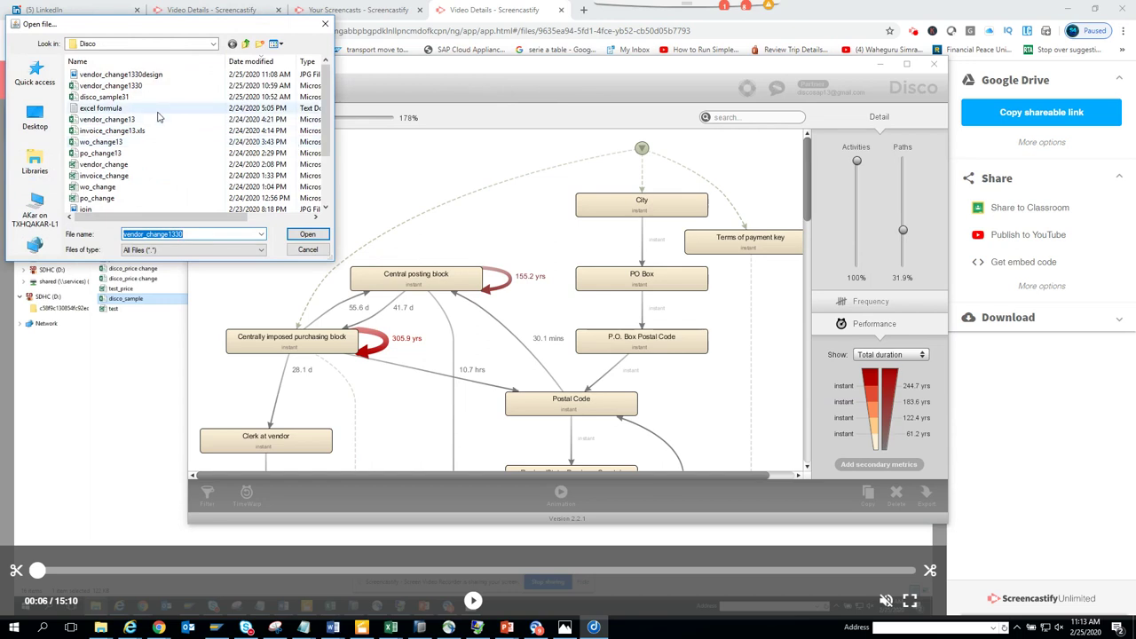
double_click(134, 153)
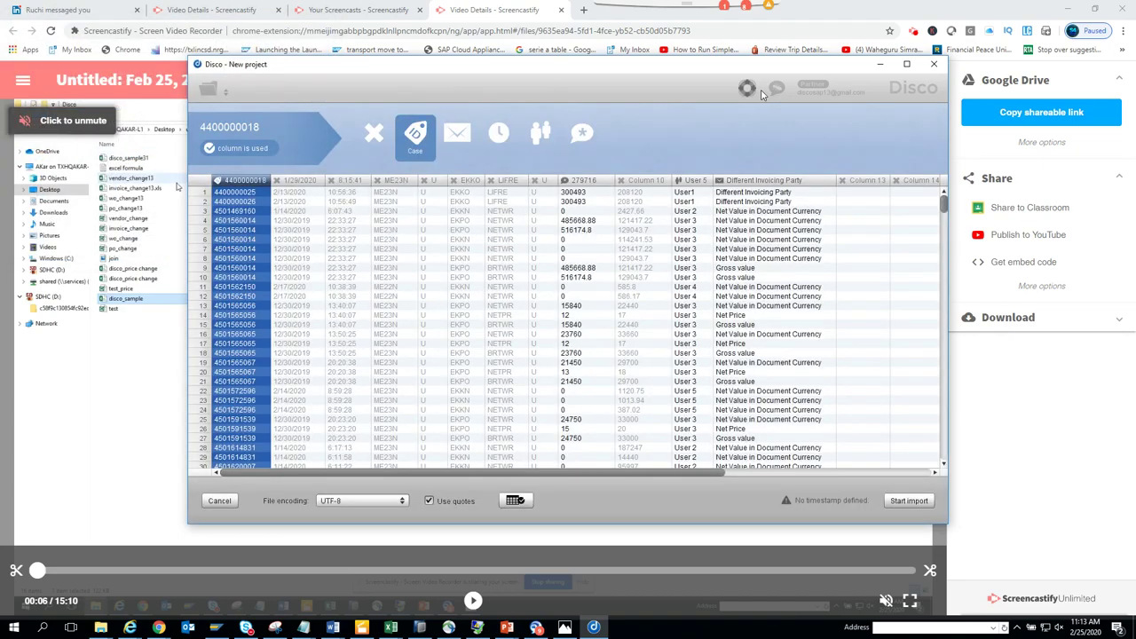
- Maximize the import window and select the trailing 1/29/20 08:15:41 date-time column
left_click(906, 64)
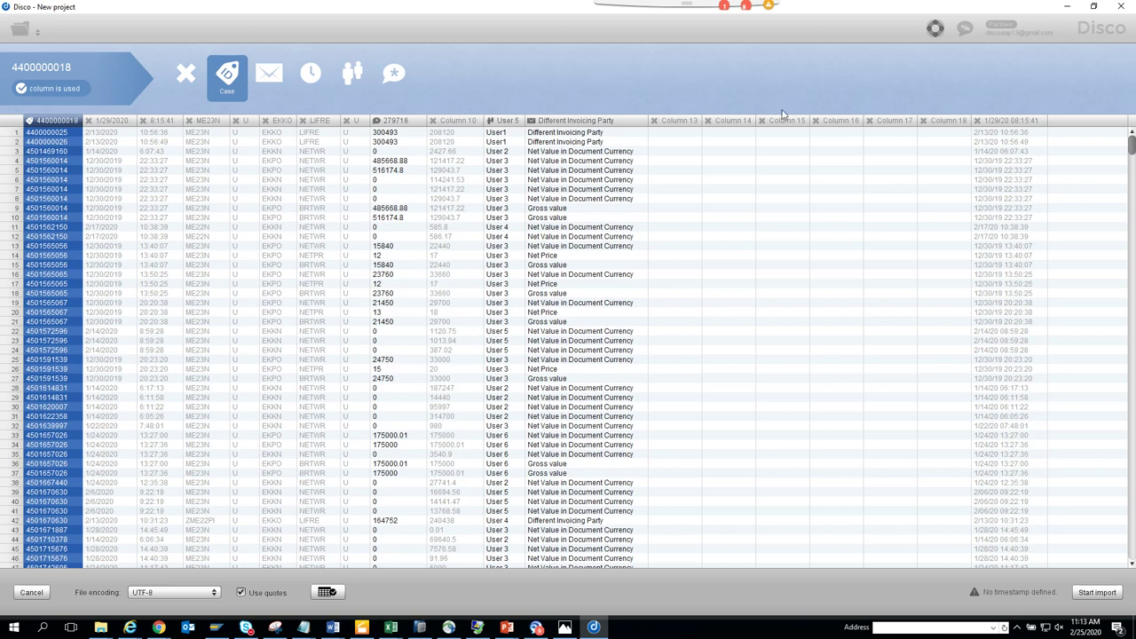
left_click(1012, 122)
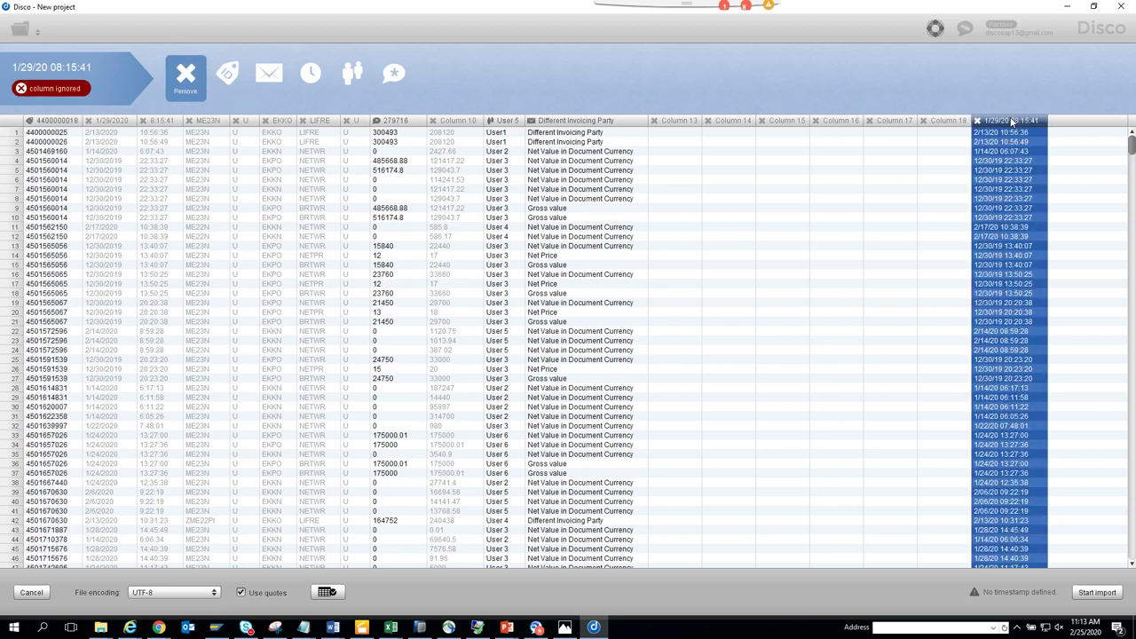
- Map the date column as mm/dd/yy hh:mm:ss timestamp, User 5 as resource, Different Invoicing Party as activity, then import
left_click(311, 78)
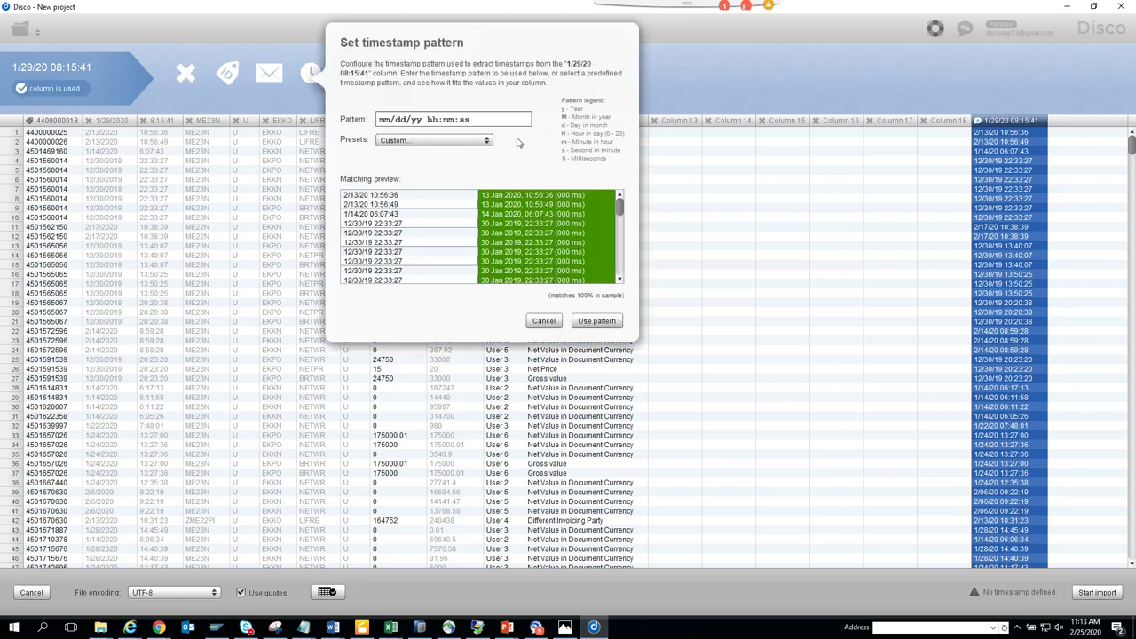
left_click(597, 321)
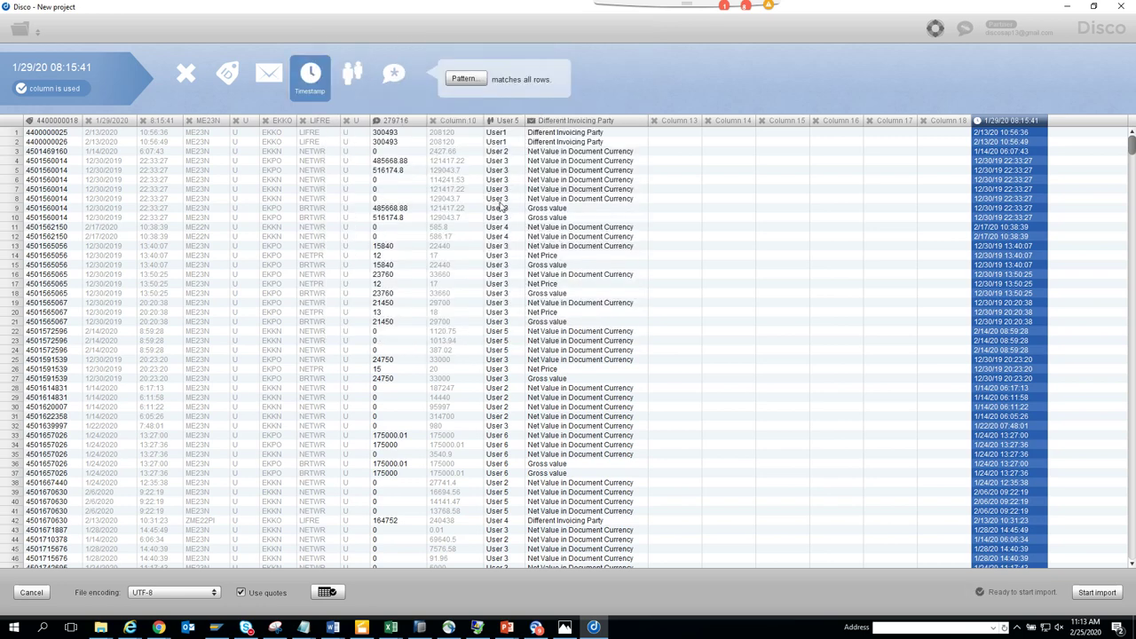
left_click(505, 122)
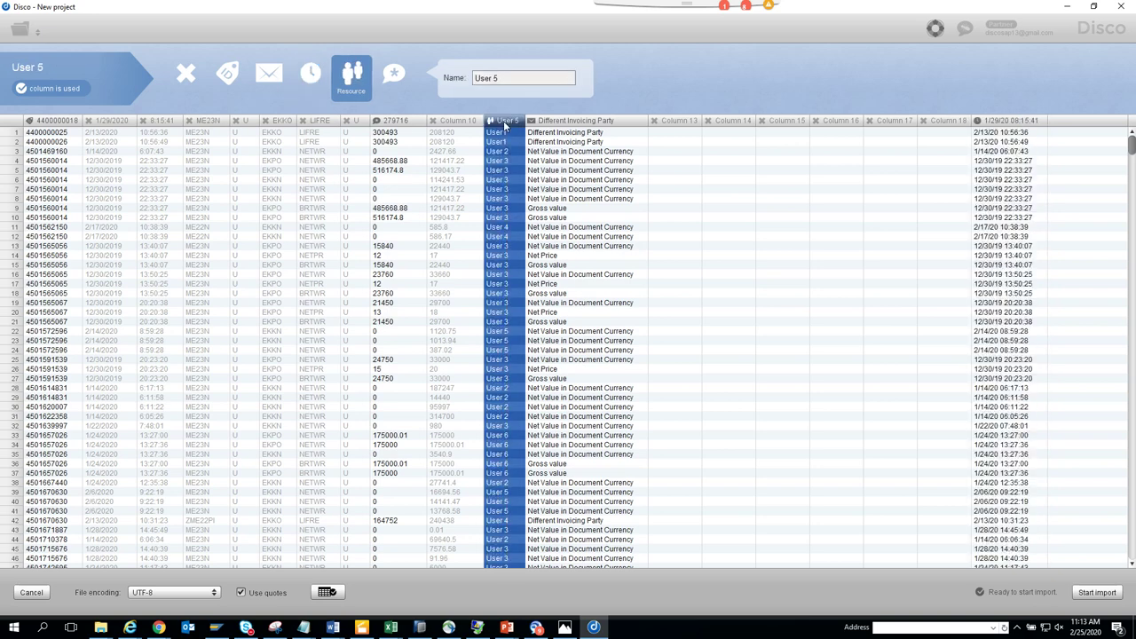
left_click(576, 121)
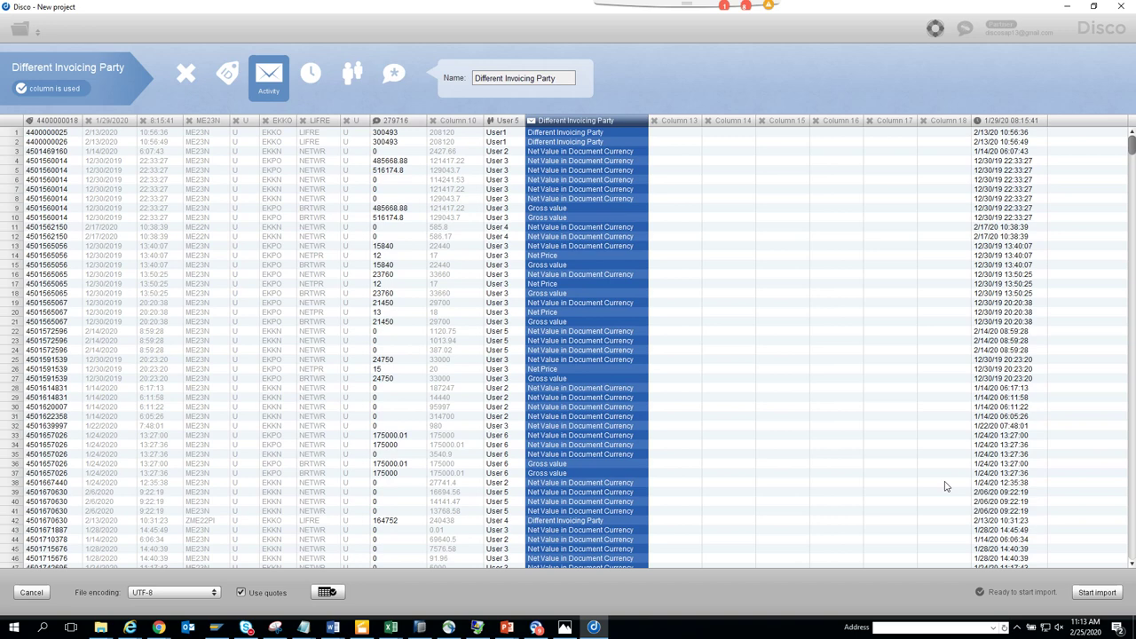
left_click(1096, 592)
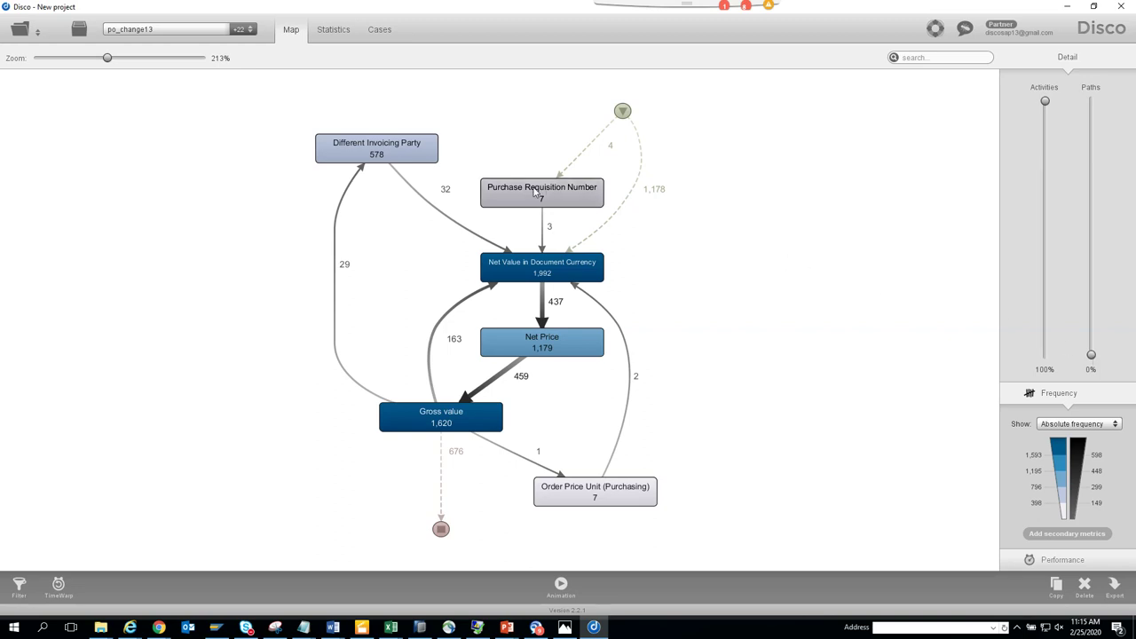
- Inspect Different Invoicing Party's statistics, then raise the Paths slider to 72.5%
left_click(355, 144)
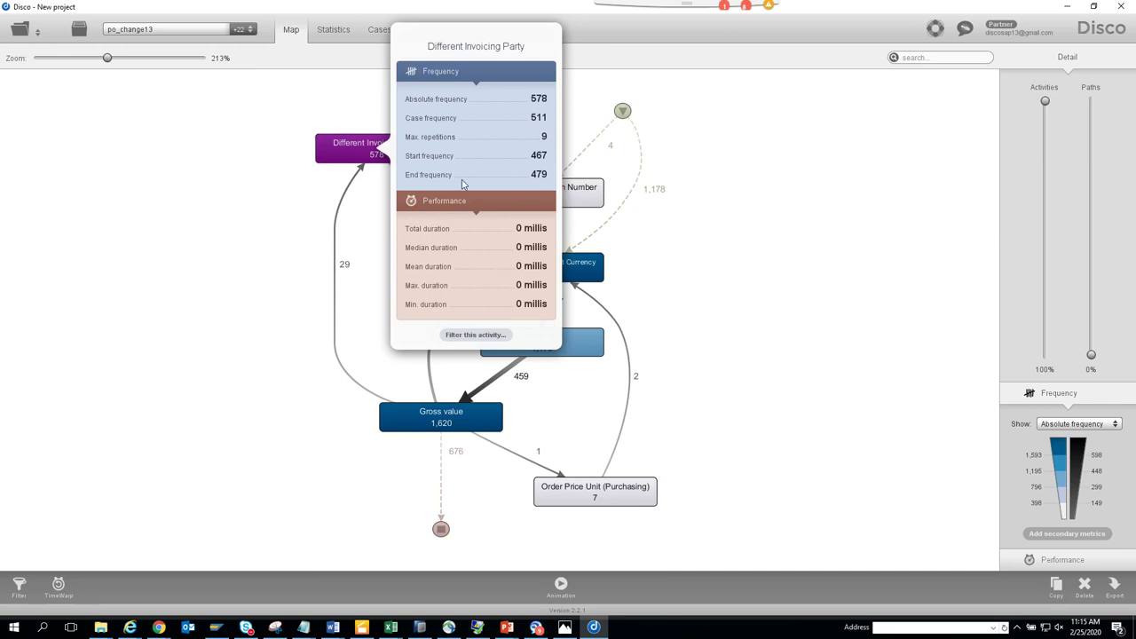
left_click(748, 176)
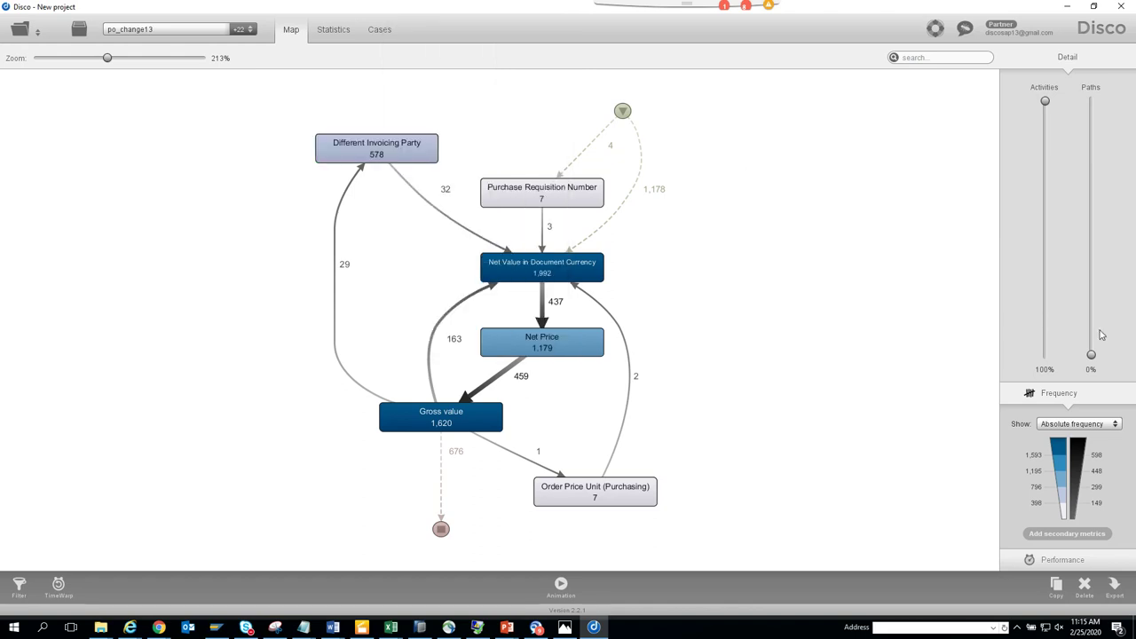
left_click_drag(1090, 354, 1092, 293)
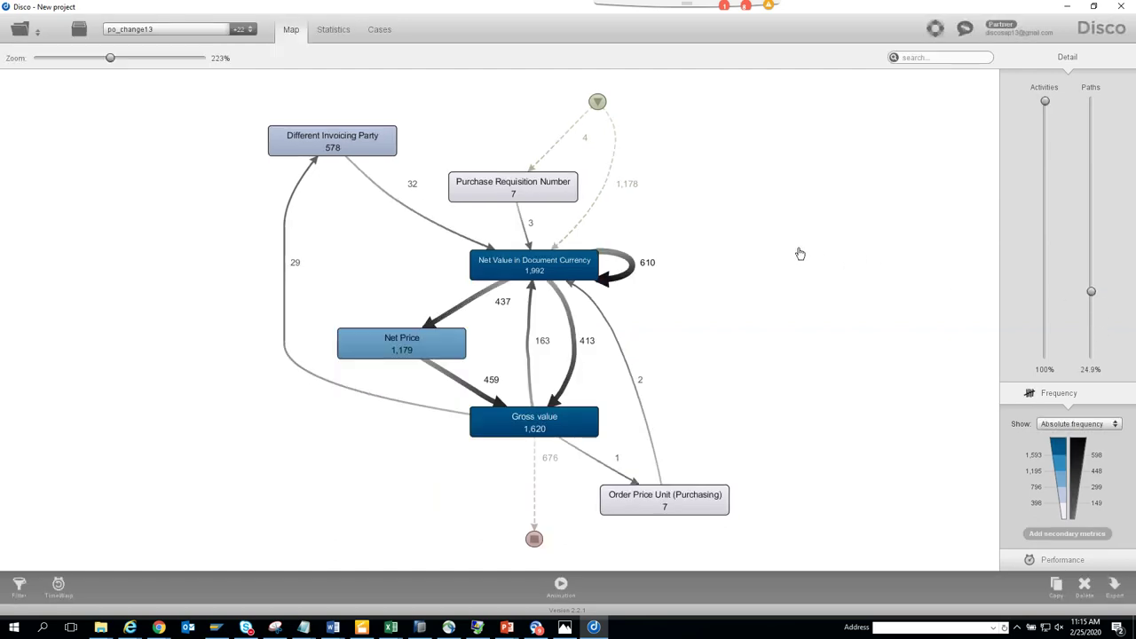
left_click_drag(1089, 289, 1092, 206)
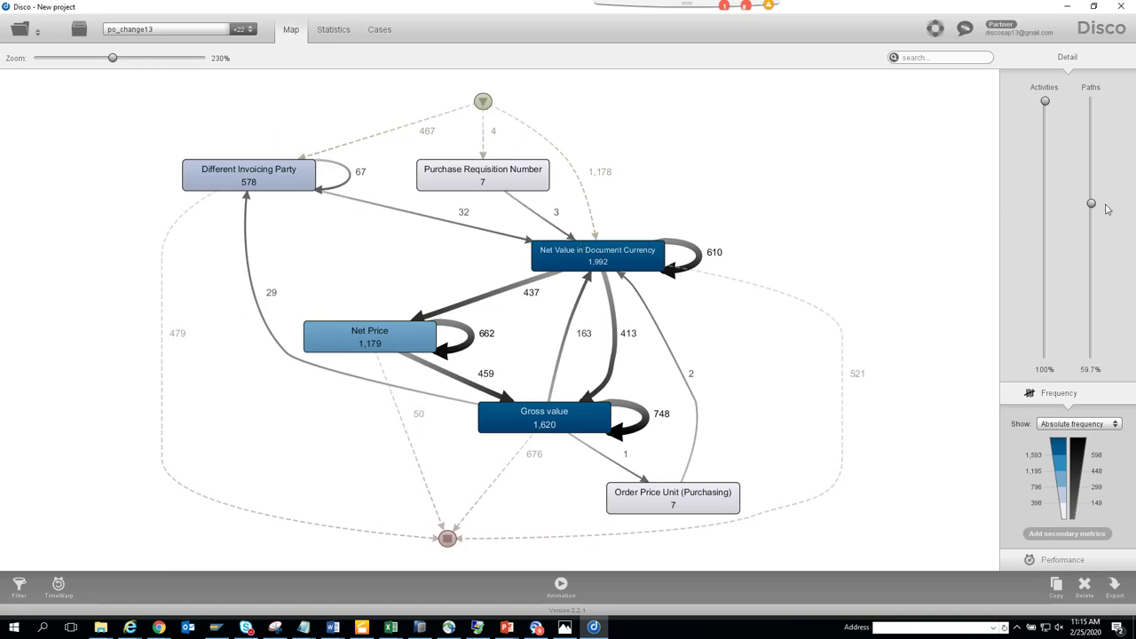
left_click(1092, 205)
left_click_drag(1092, 204, 1091, 171)
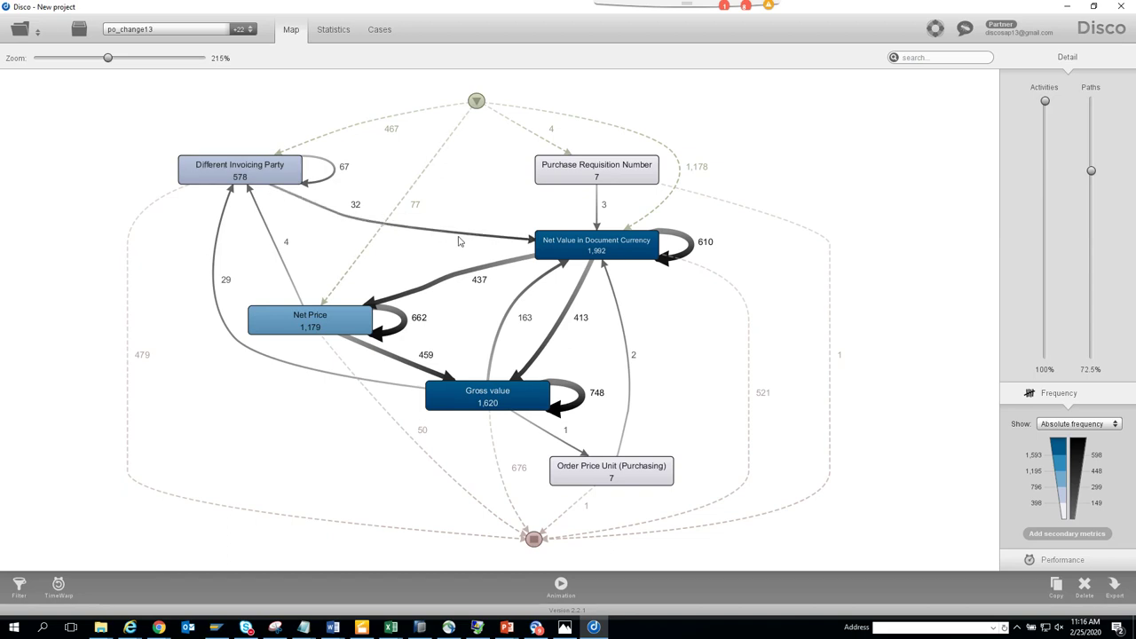
left_click(413, 207)
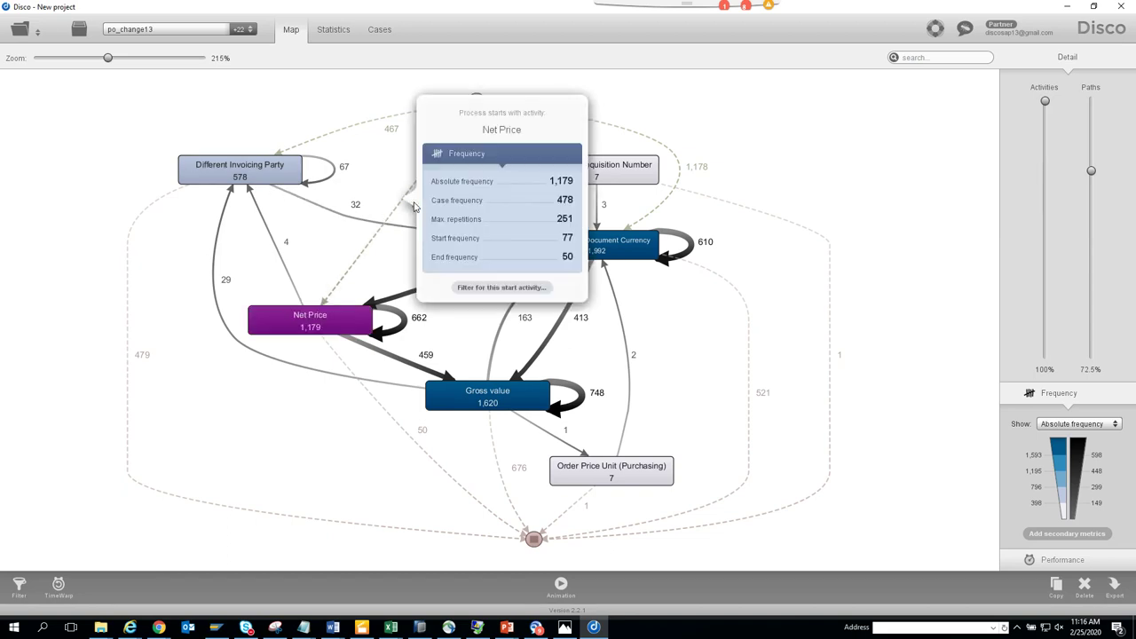
left_click(675, 98)
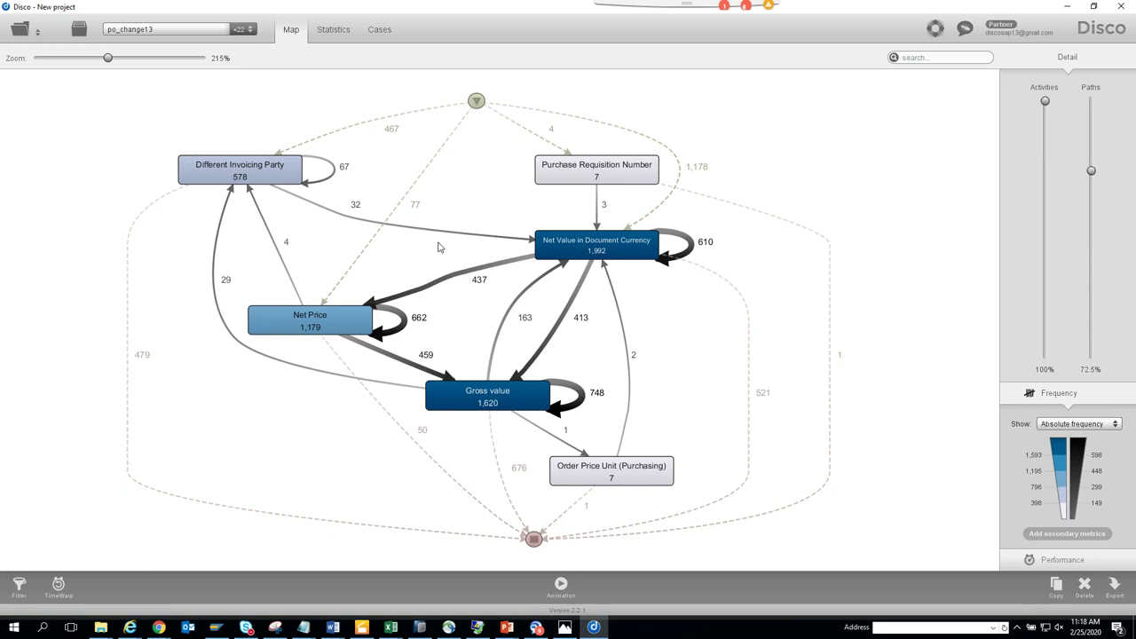
- Review start and end case details for the activities, then inspect the 437 Net Value→Net Price path
left_click(697, 173)
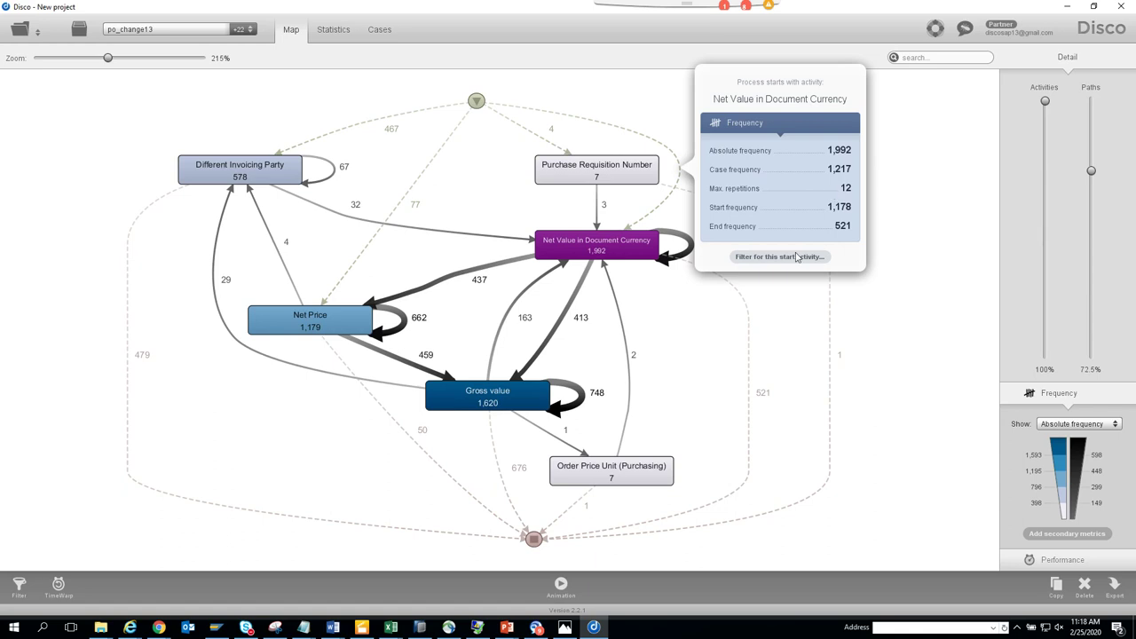
left_click(750, 321)
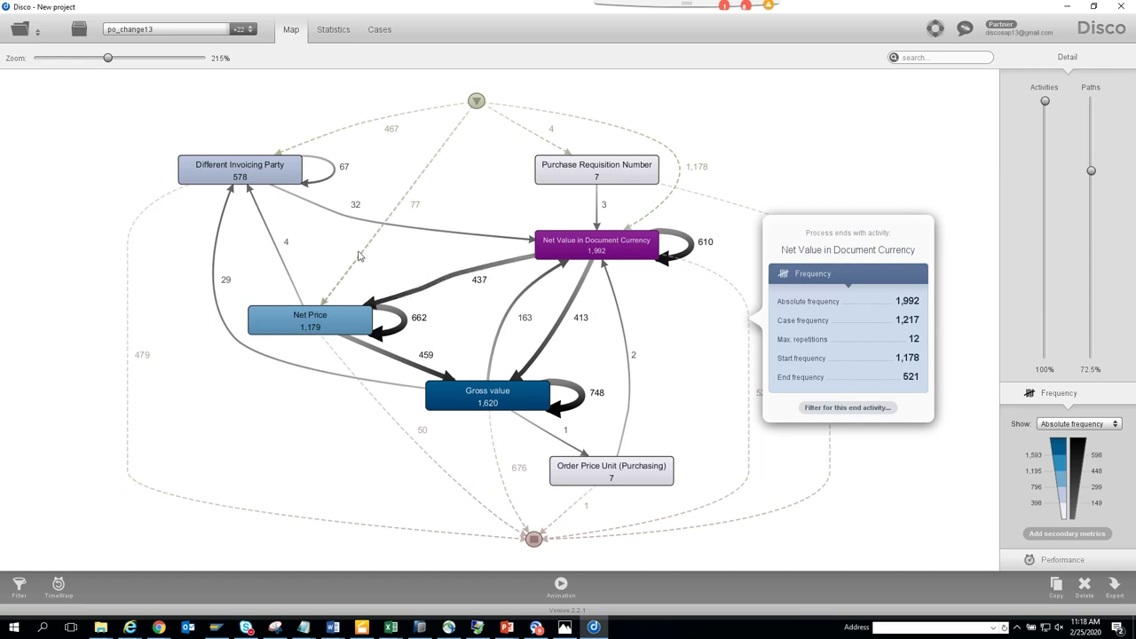
left_click(454, 282)
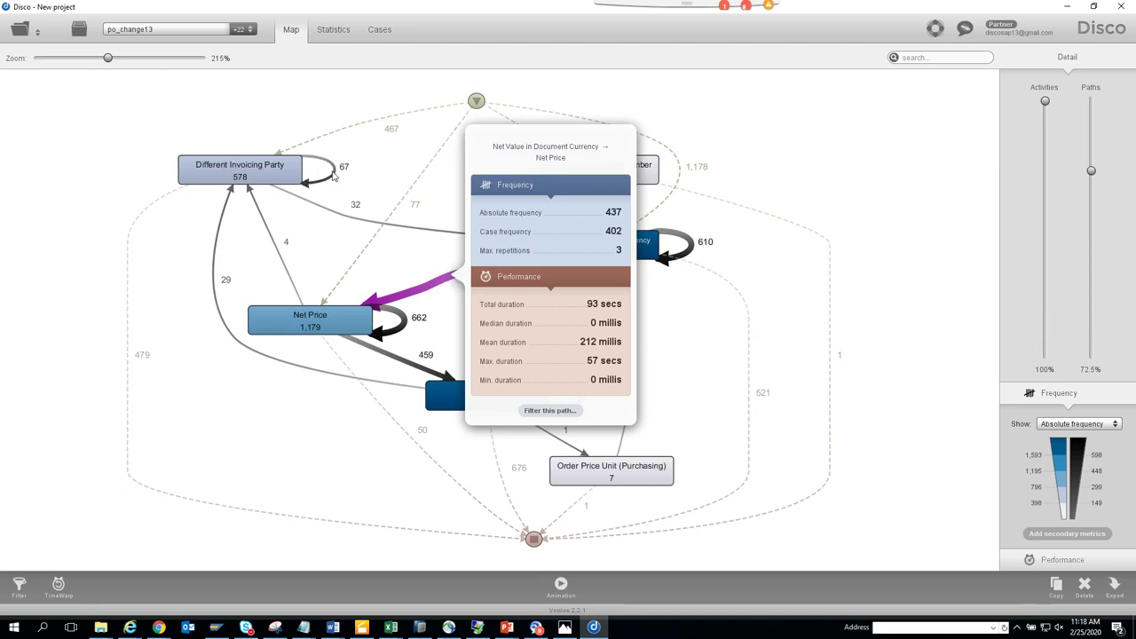
left_click(307, 146)
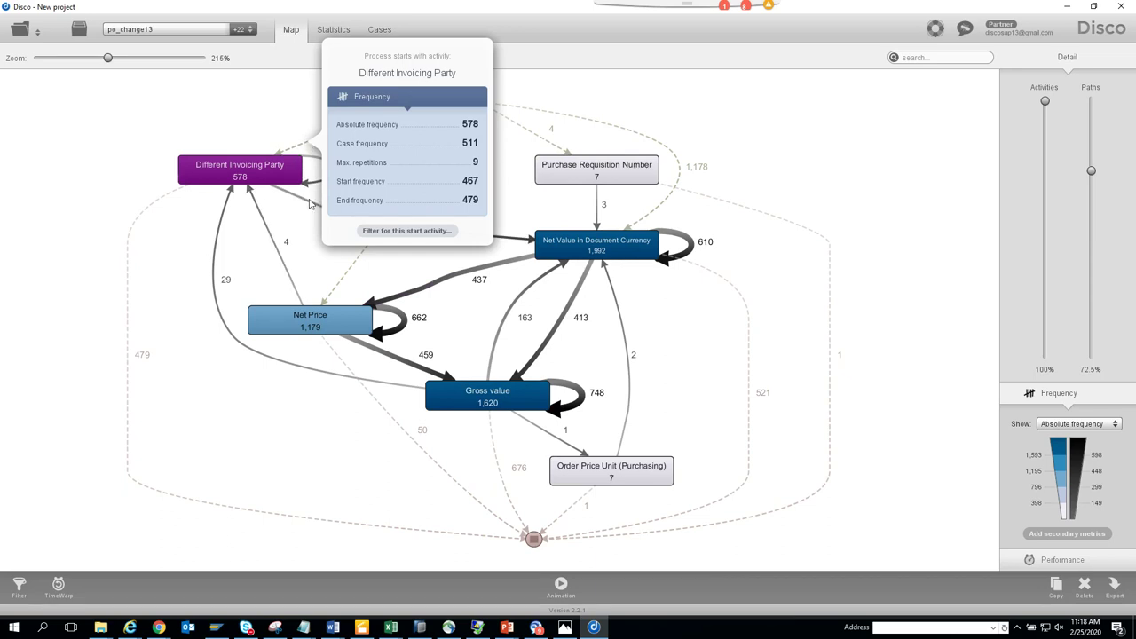
left_click(552, 121)
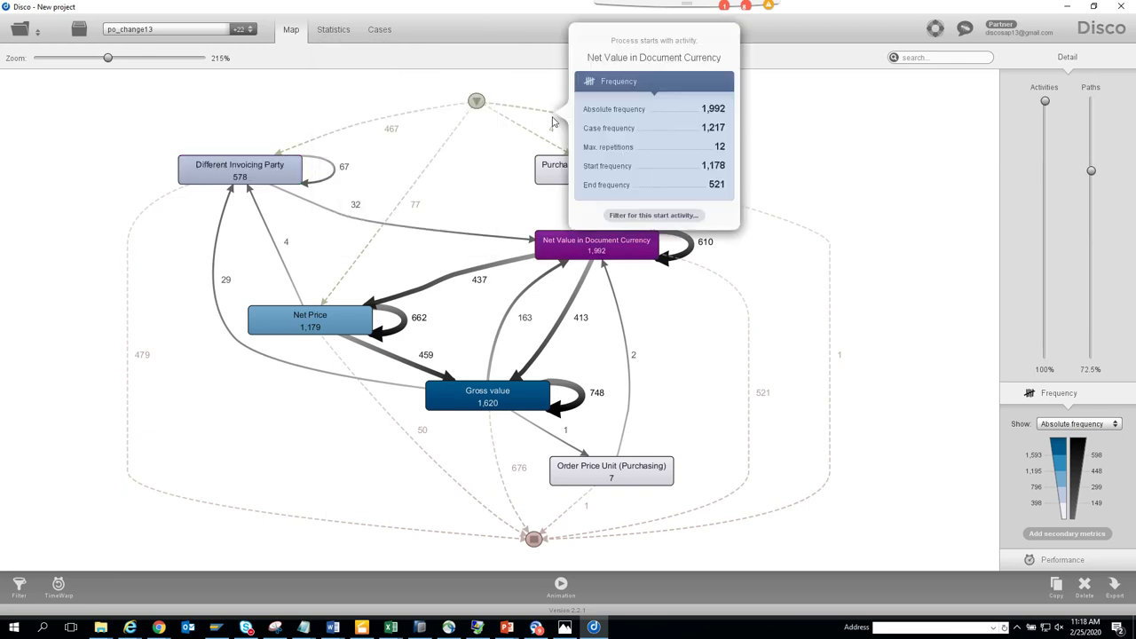
left_click(346, 133)
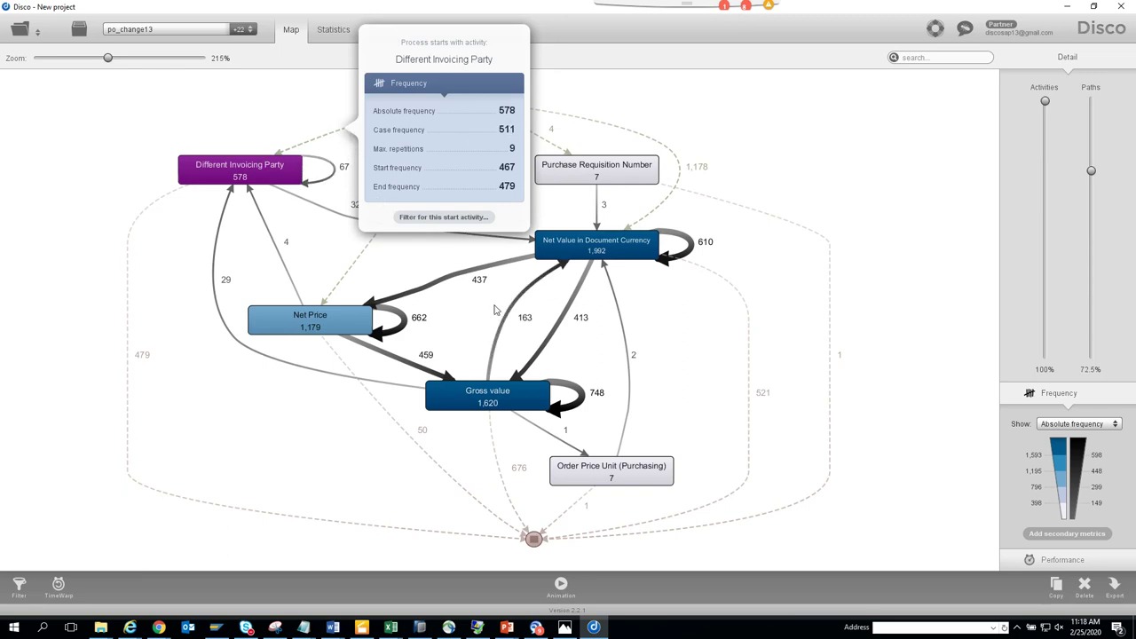
left_click(454, 340)
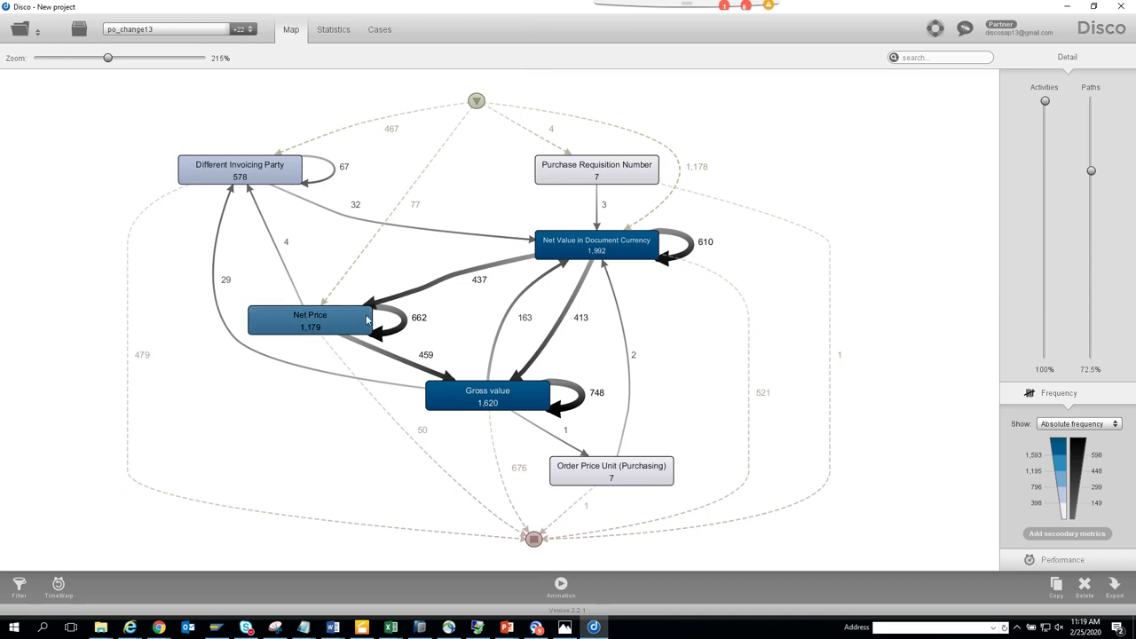
left_click(394, 303)
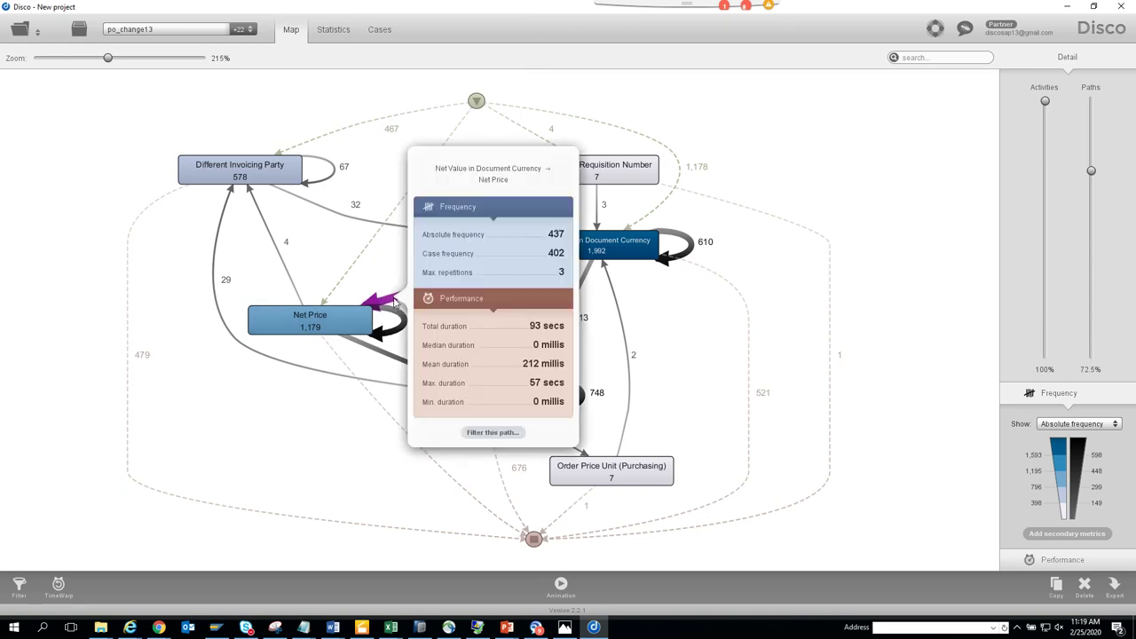
- Show the Net Price→Gross value path details and Net Value's end-activity details
left_click(371, 360)
left_click(371, 354)
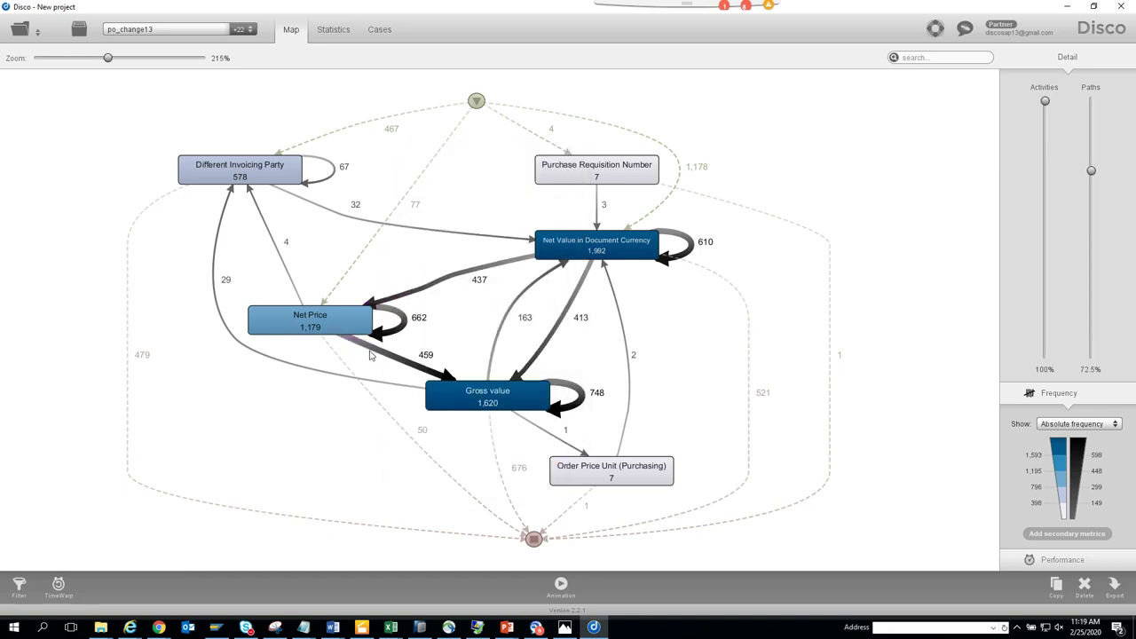
left_click(750, 350)
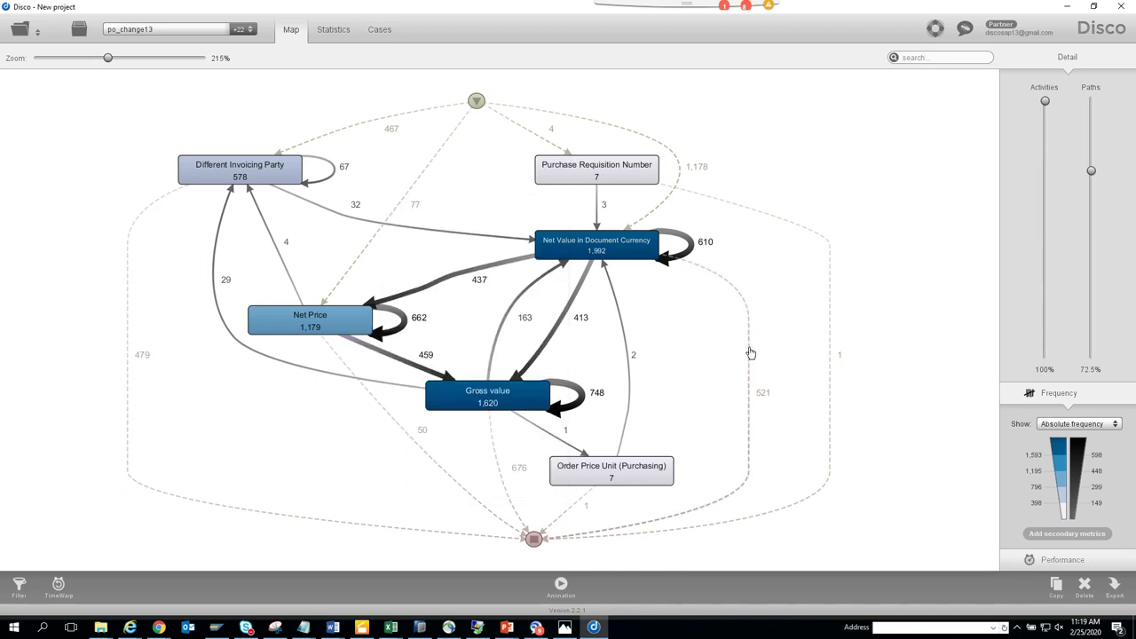
- Compare the Net Price, Different Invoicing Party and Net Value self-loops, ending on Net Value's end details
left_click(402, 323)
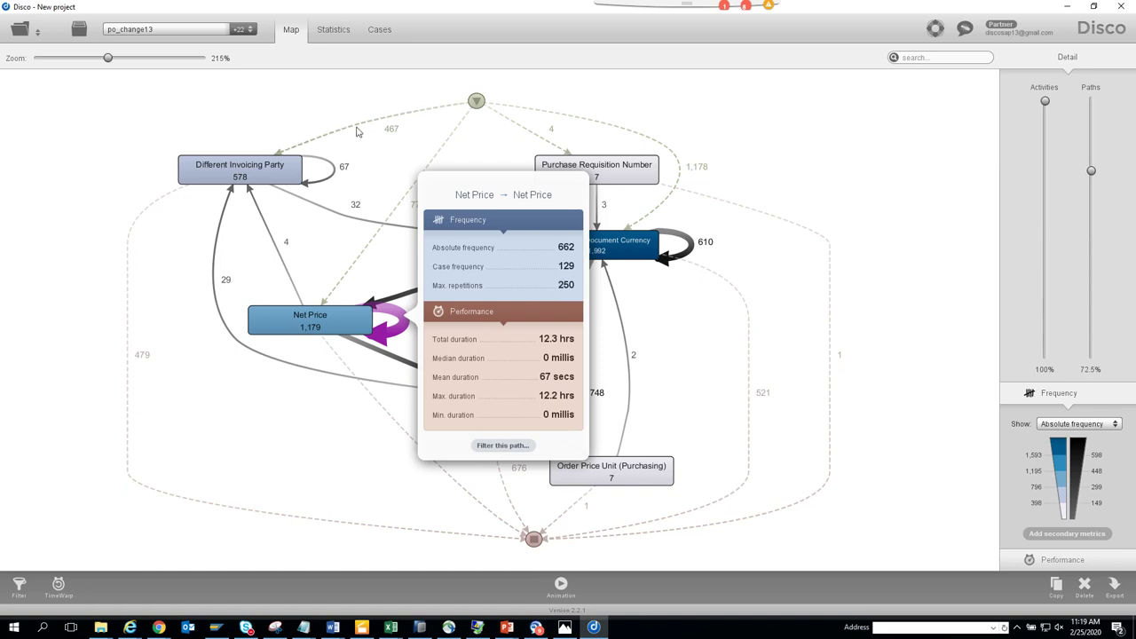
left_click(337, 171)
left_click(337, 171)
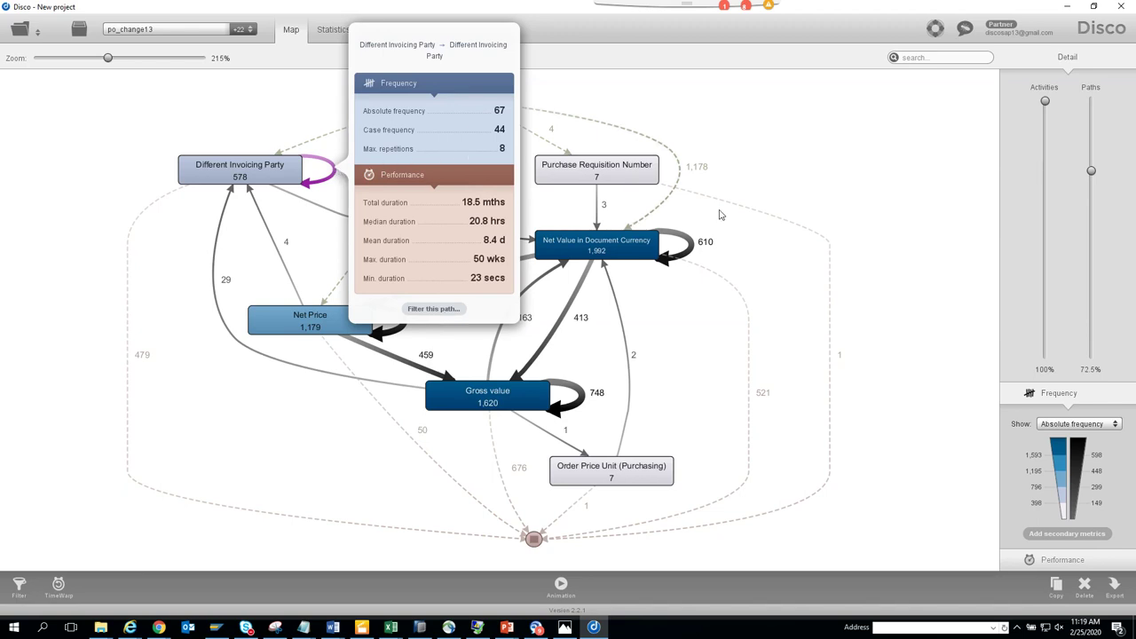
left_click(755, 247)
left_click(694, 248)
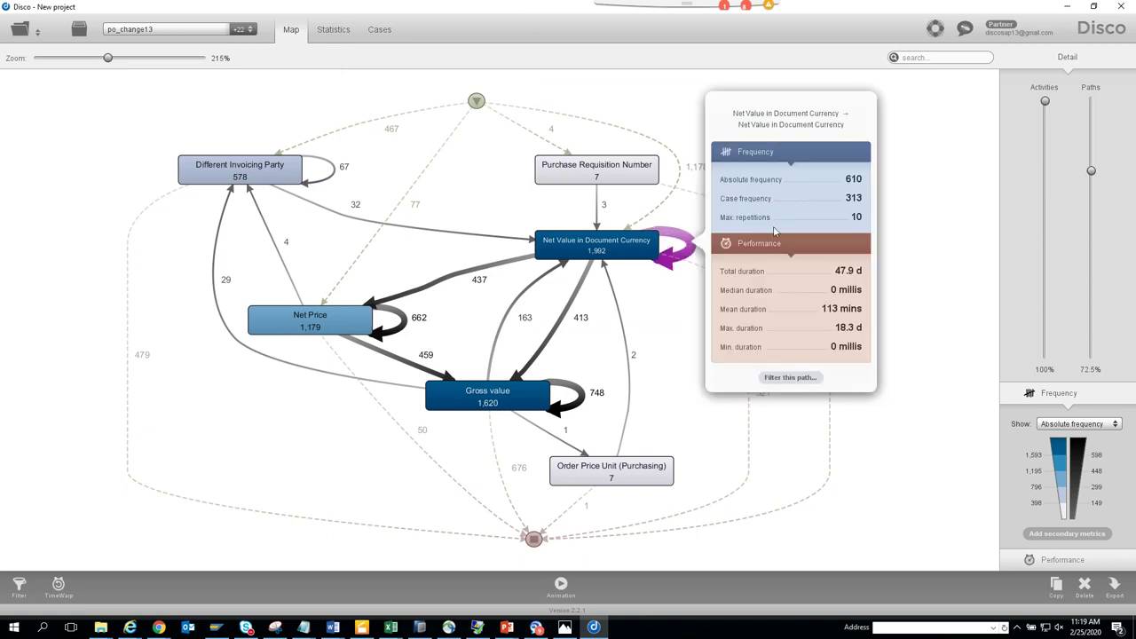
left_click(406, 329)
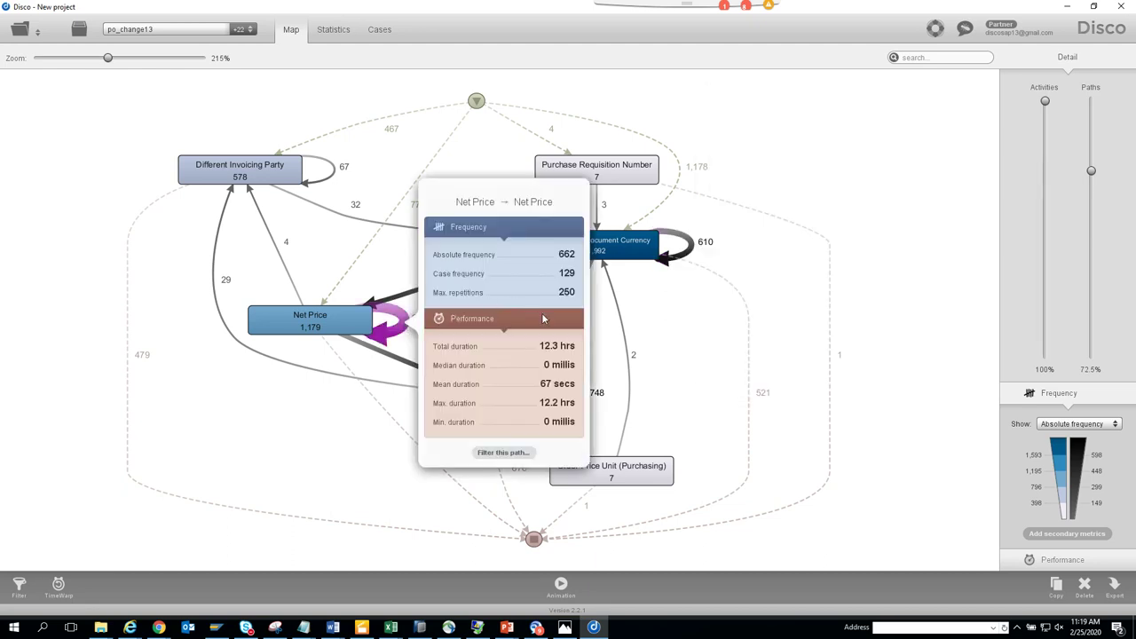
left_click(754, 380)
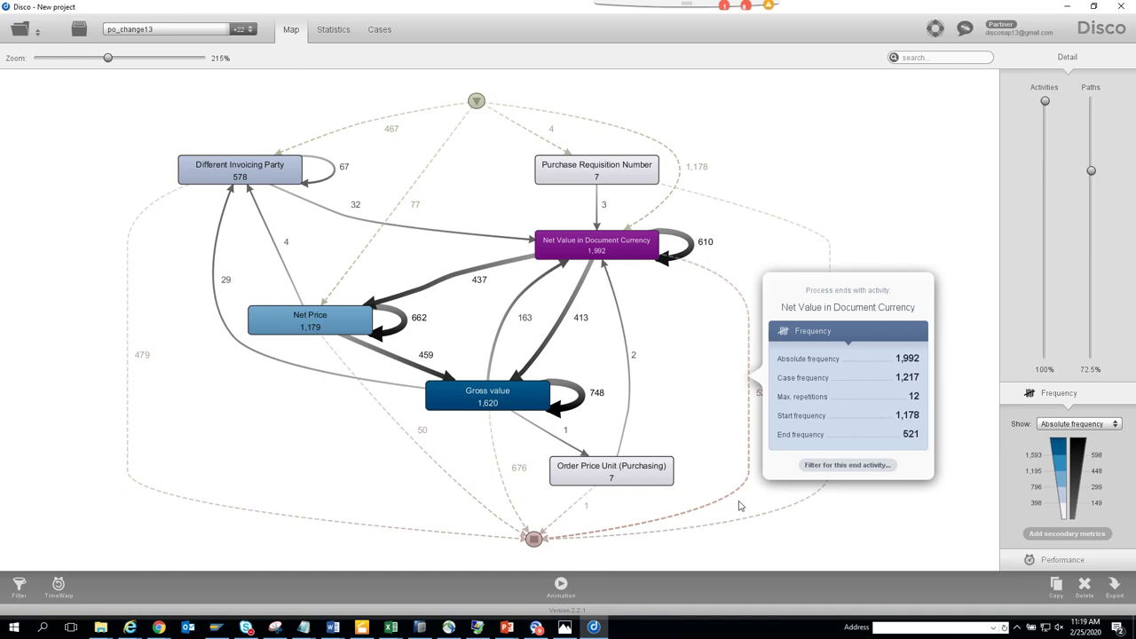
- In the Statistics overview, chart active cases over time, cases per variant, events per case and case duration
left_click(333, 32)
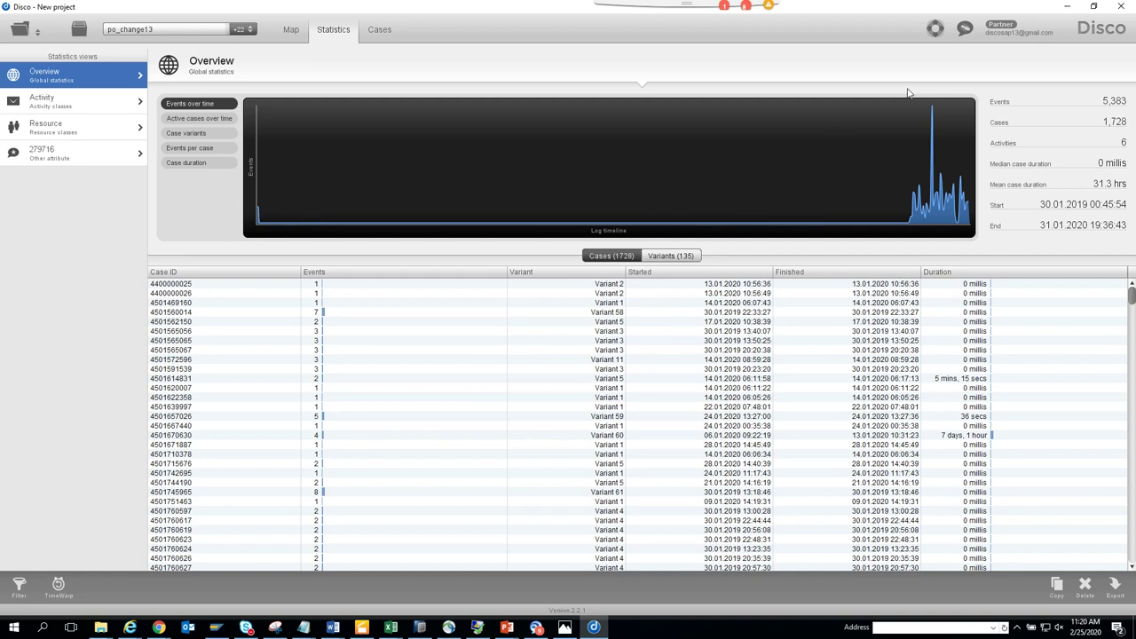
mouse_move(937, 107)
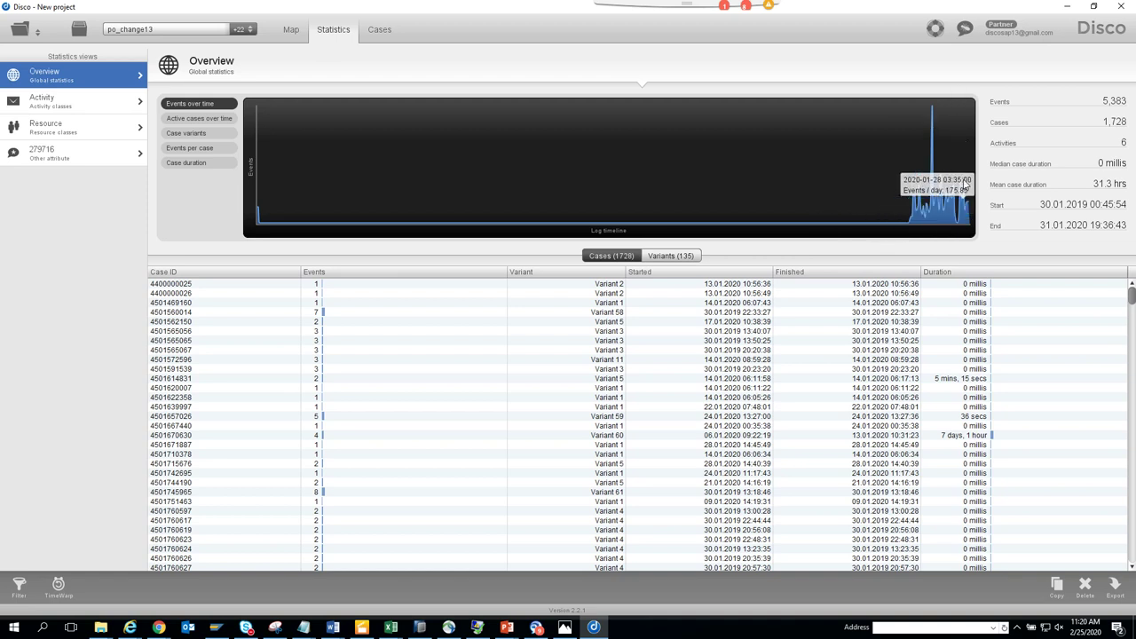
left_click(218, 123)
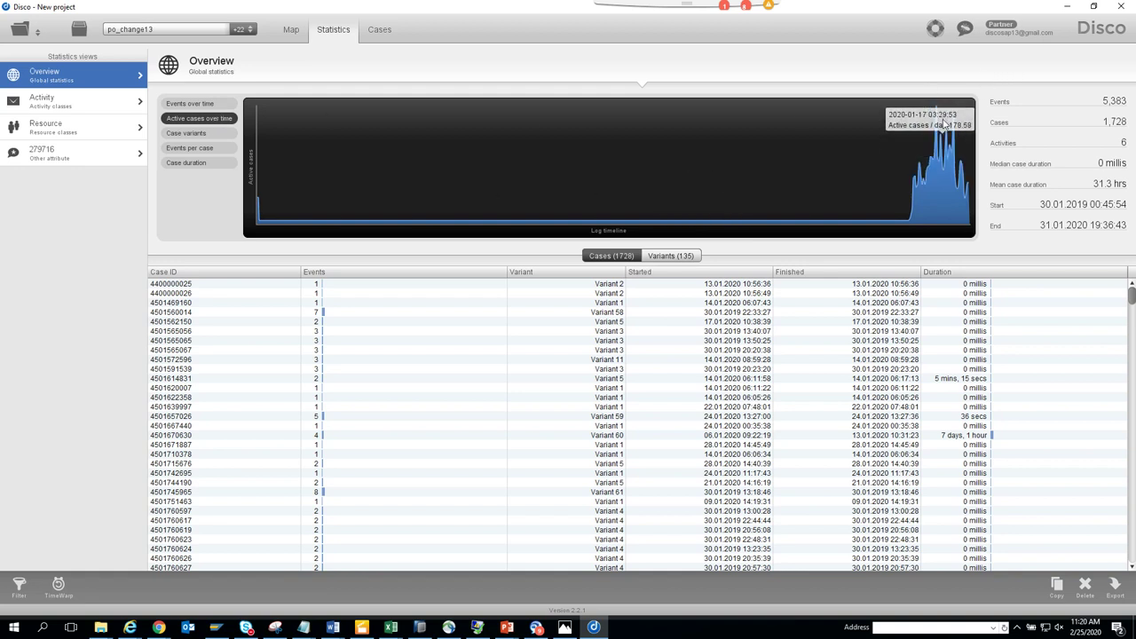
left_click(226, 138)
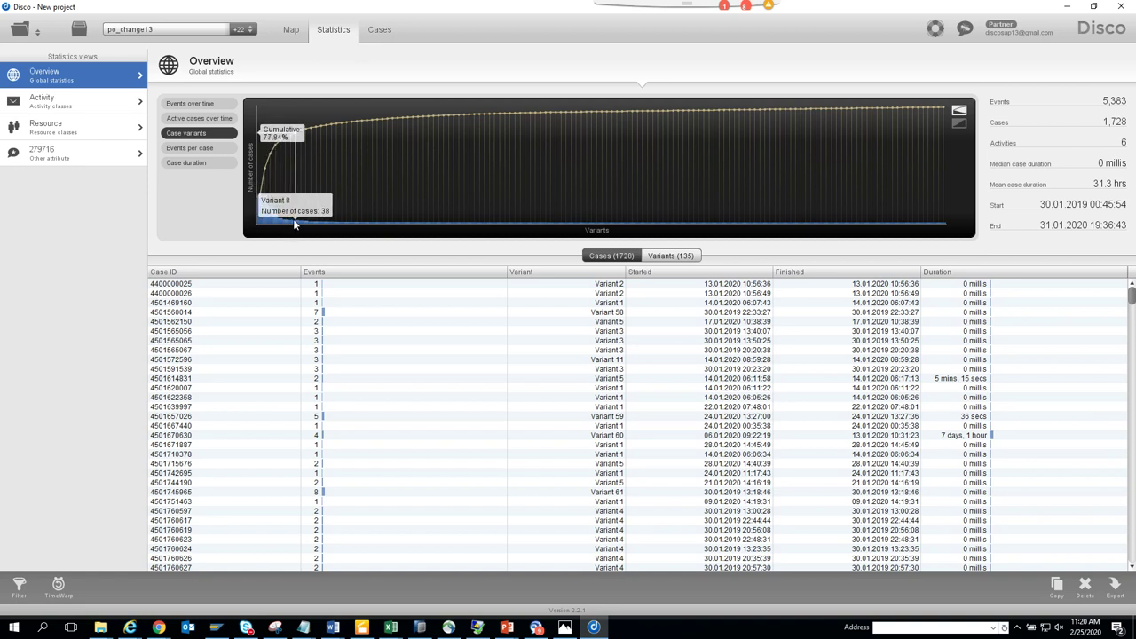
left_click(197, 151)
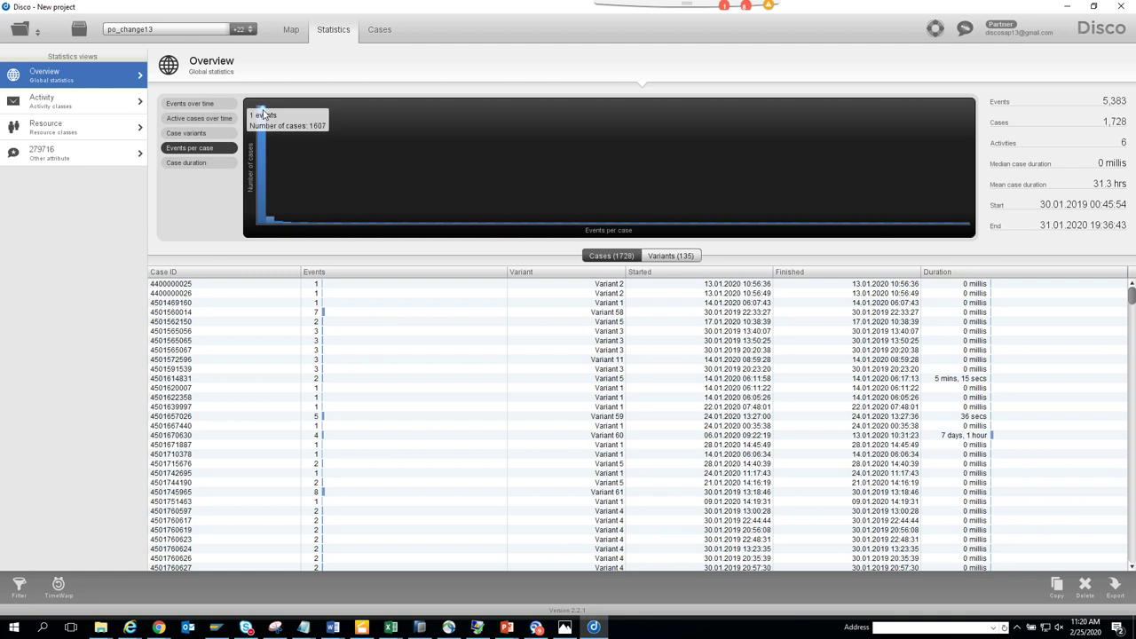
mouse_move(270, 170)
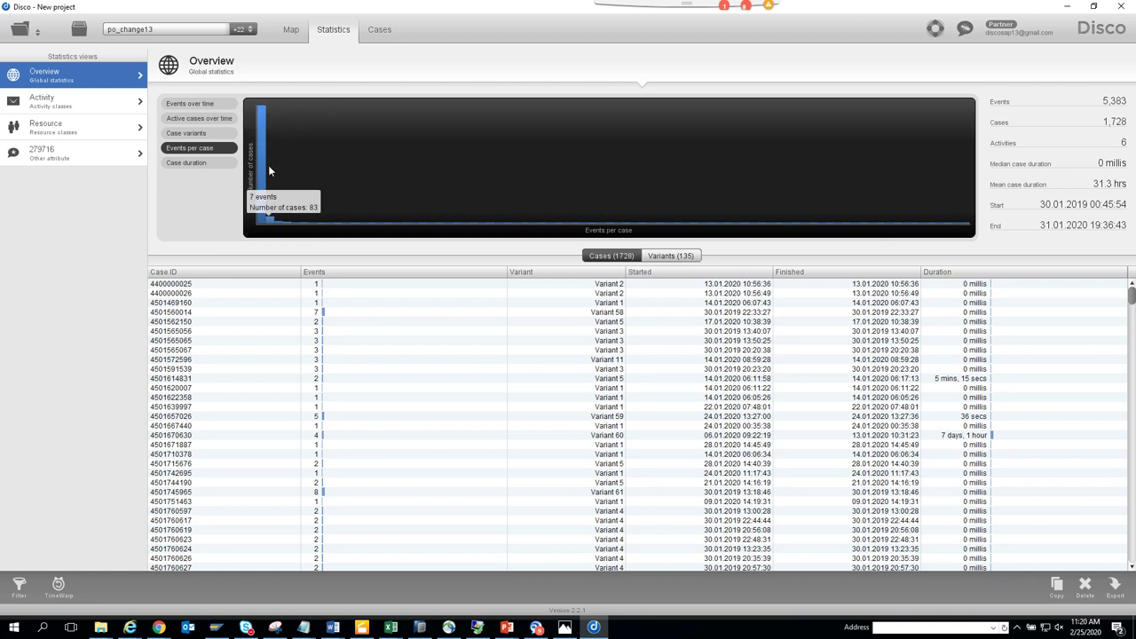
left_click(210, 165)
mouse_move(262, 122)
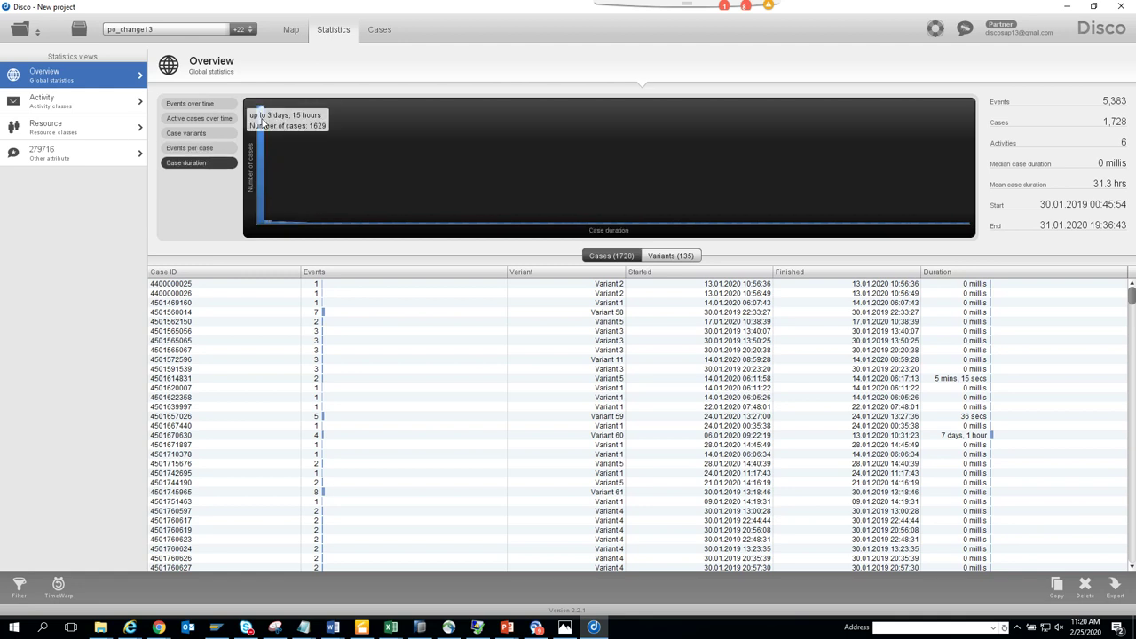
- Review activity frequency statistics, toggling the First in case and Last in case filters
left_click(67, 105)
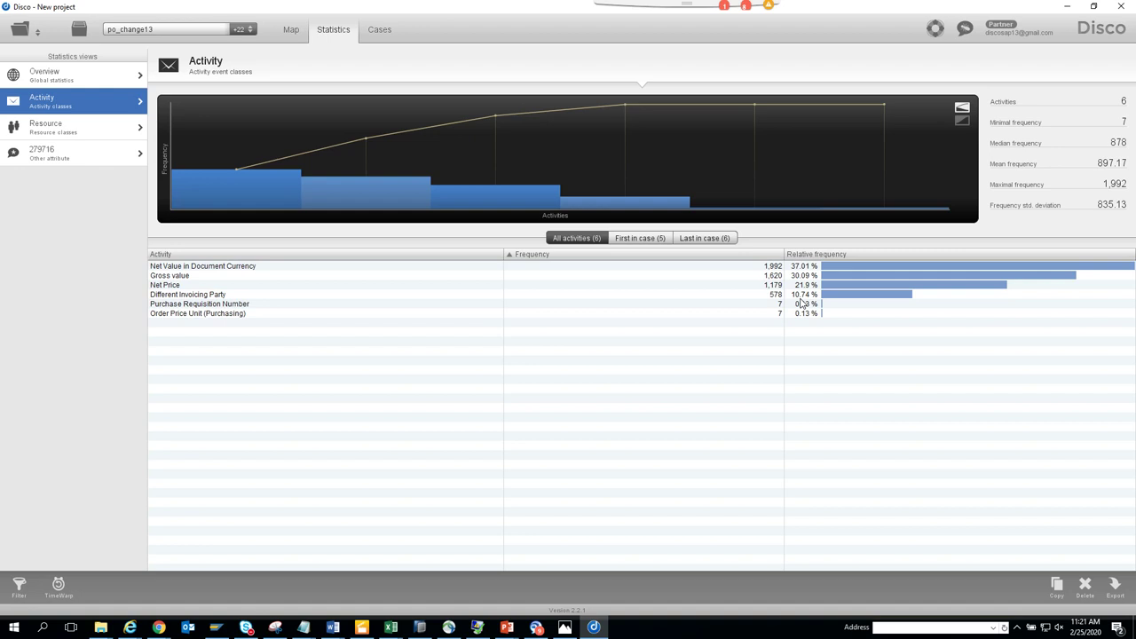
mouse_move(213, 139)
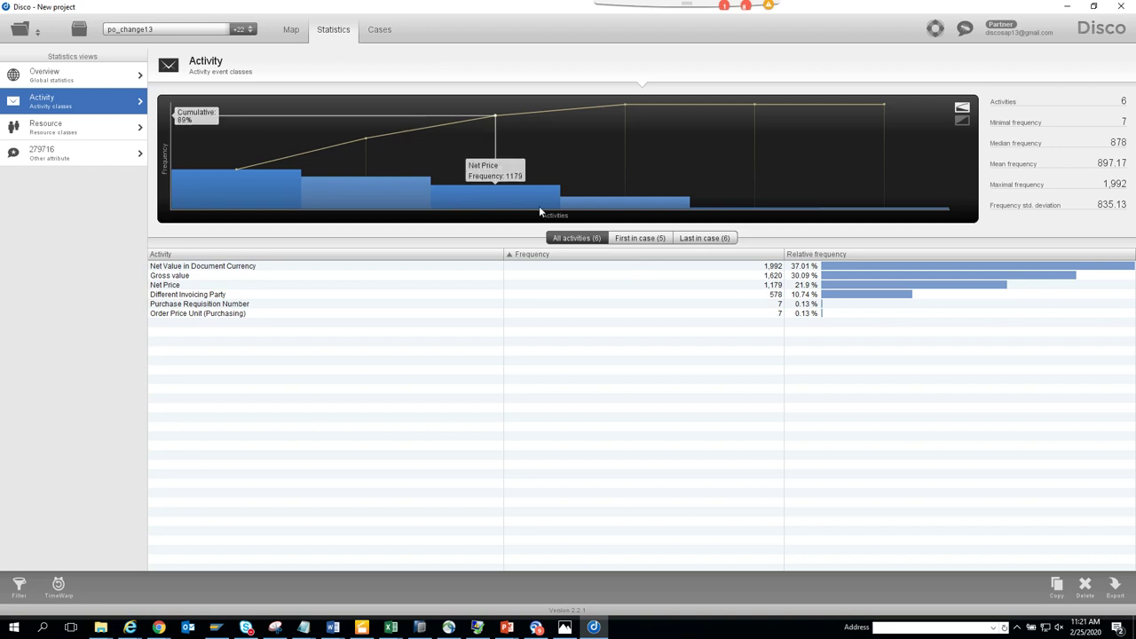
left_click(628, 240)
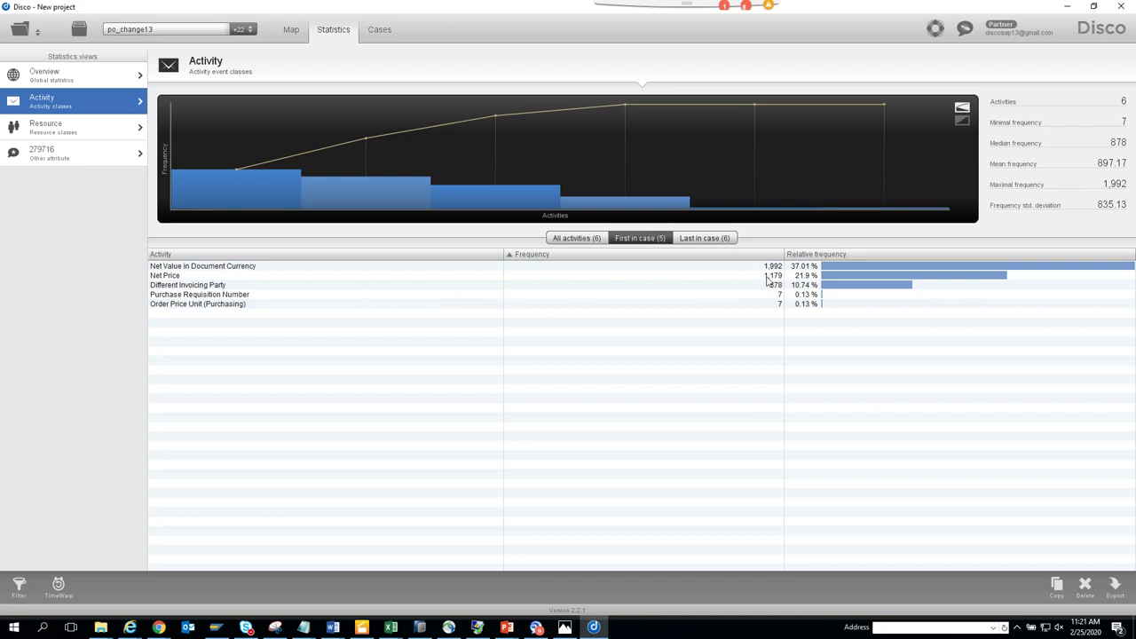
left_click(695, 239)
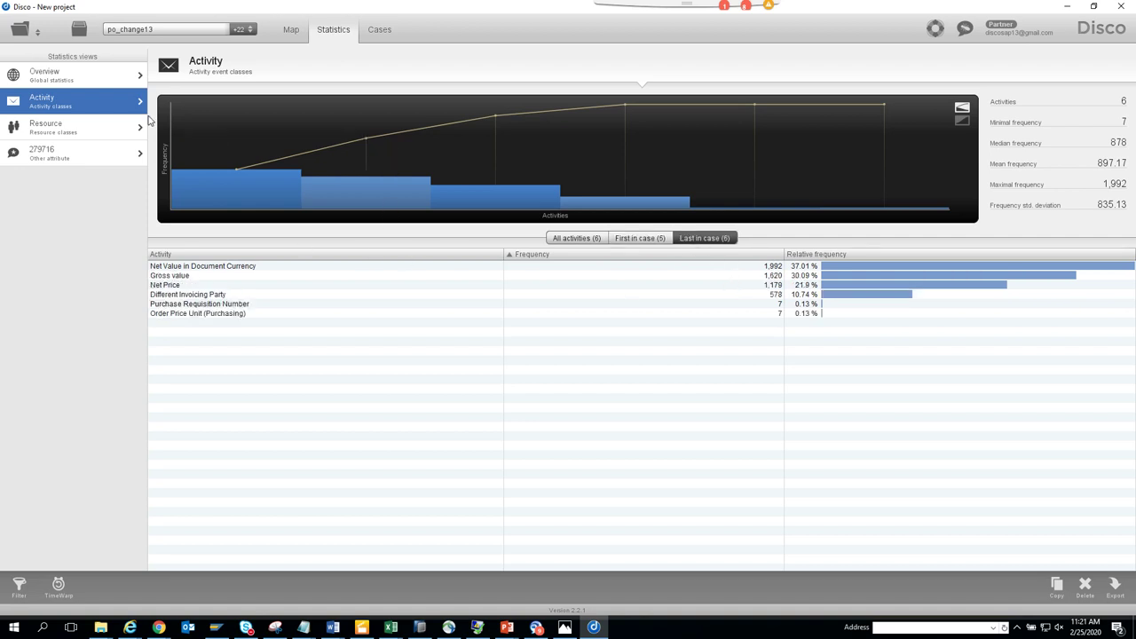
- Check resource and 279716 attribute statistics, then open the Cases view with 135 variants
left_click(98, 128)
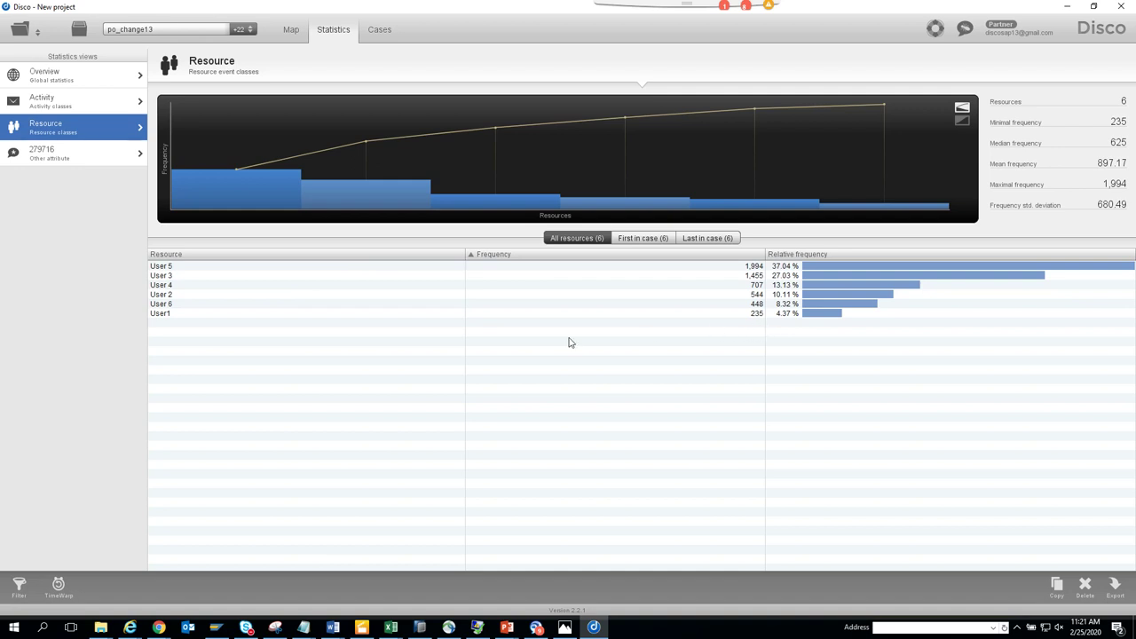
left_click(65, 153)
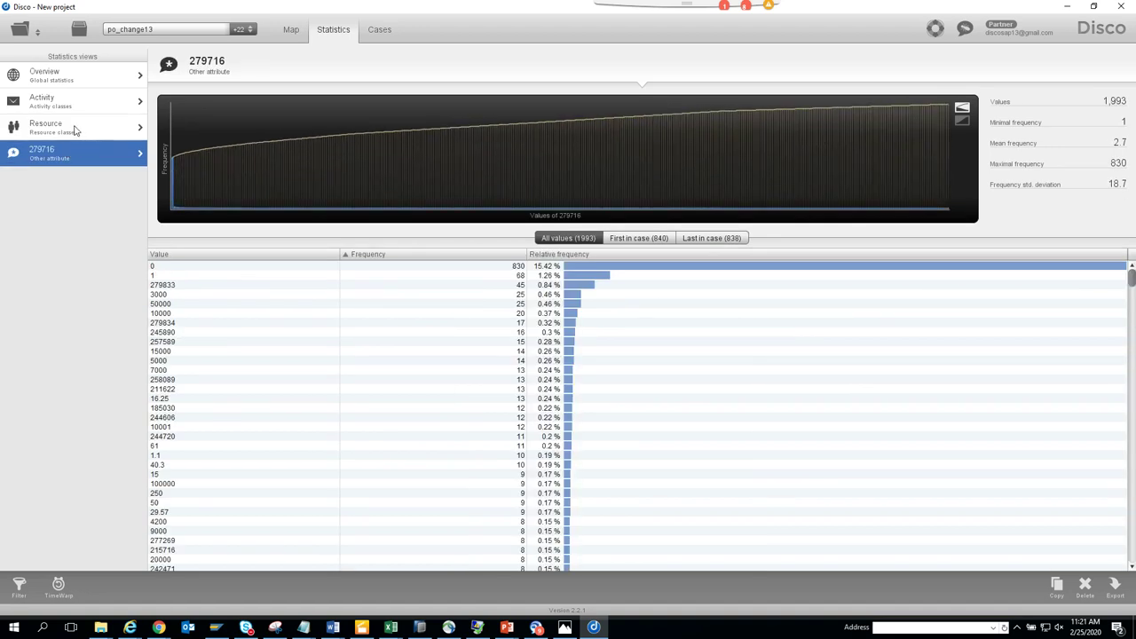
left_click(75, 130)
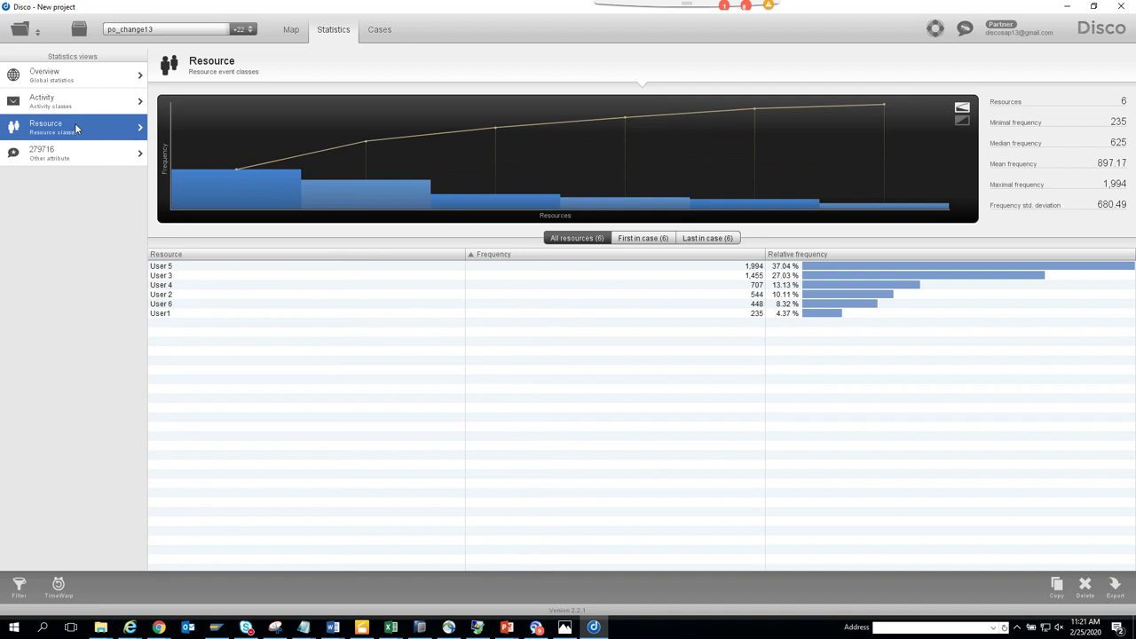
left_click(379, 29)
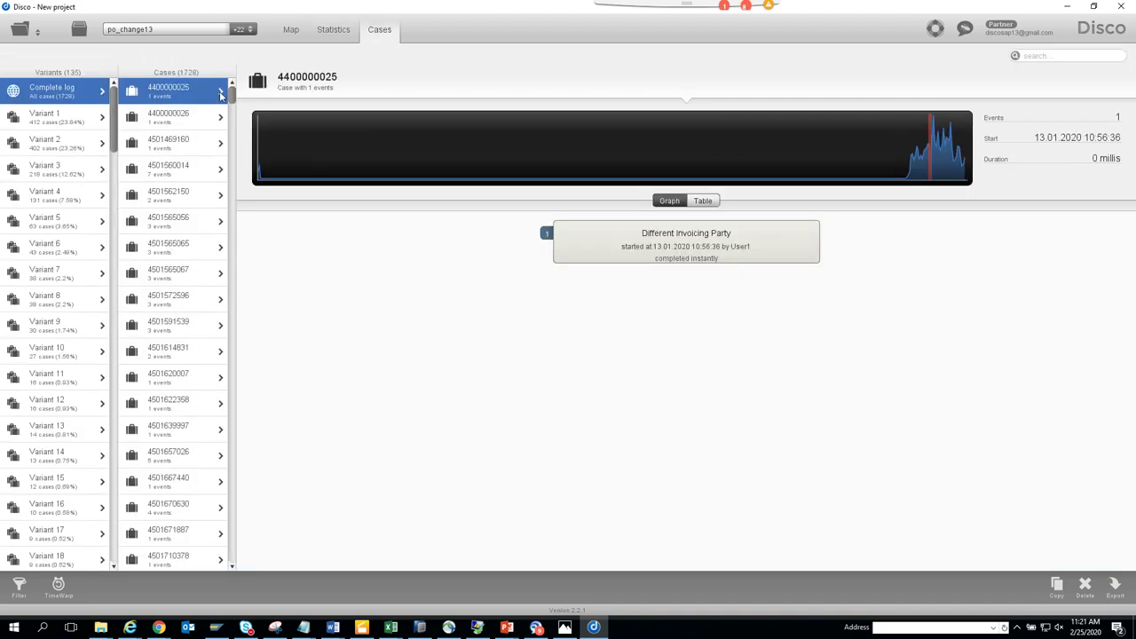
- Browse the cases of Variants 1, 2 and 3, ending on Variant 1's 412 cases
left_click(72, 118)
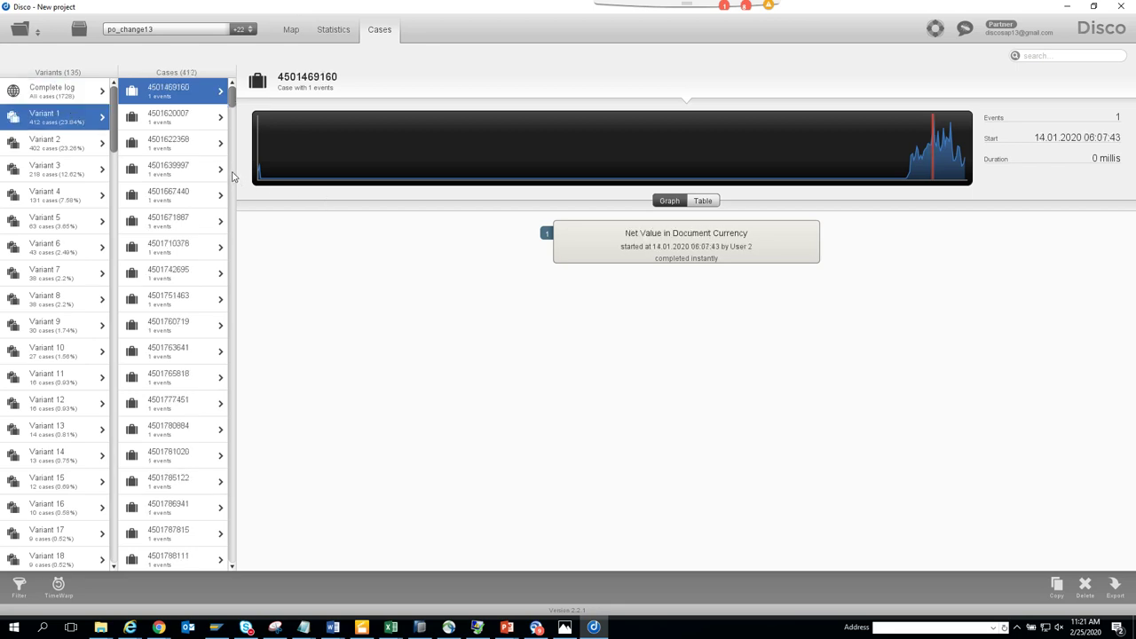
left_click(64, 181)
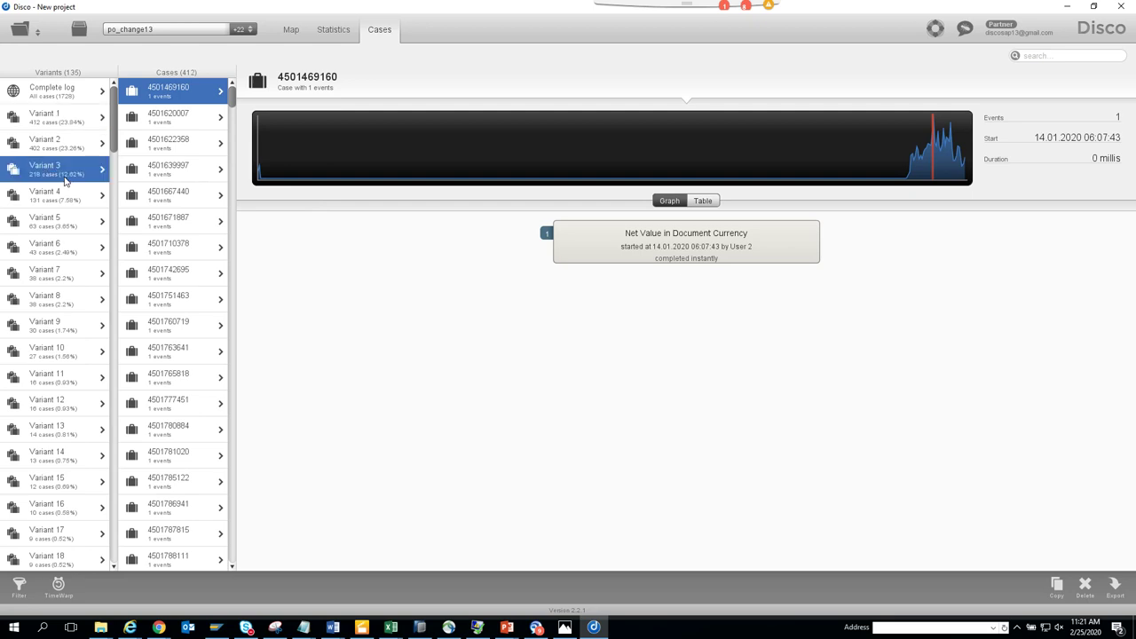
left_click(78, 124)
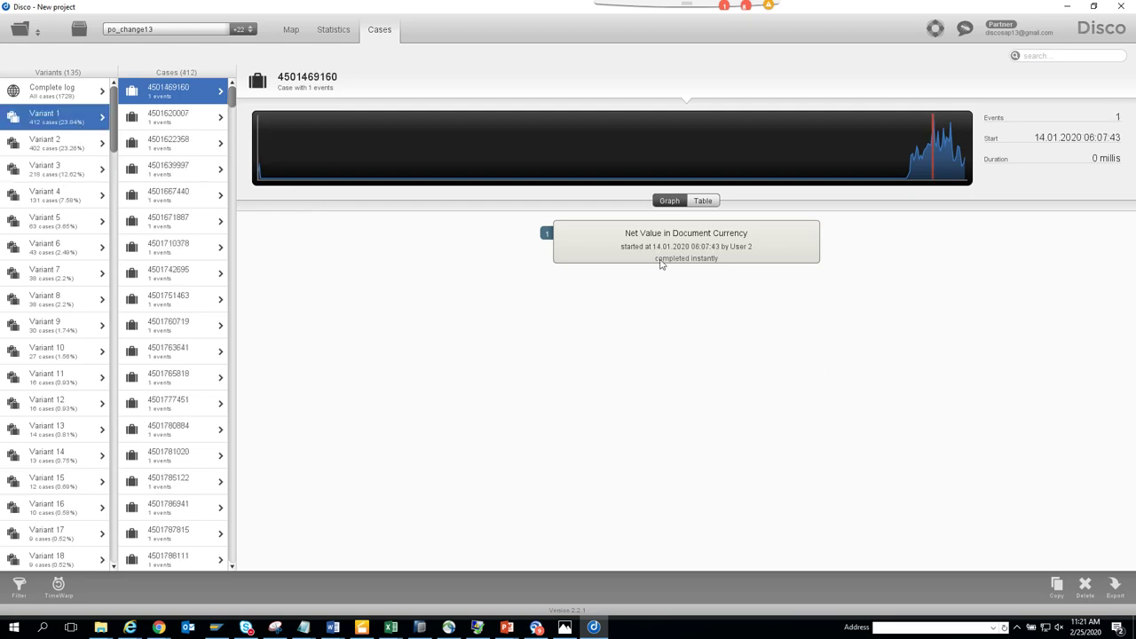
left_click(50, 146)
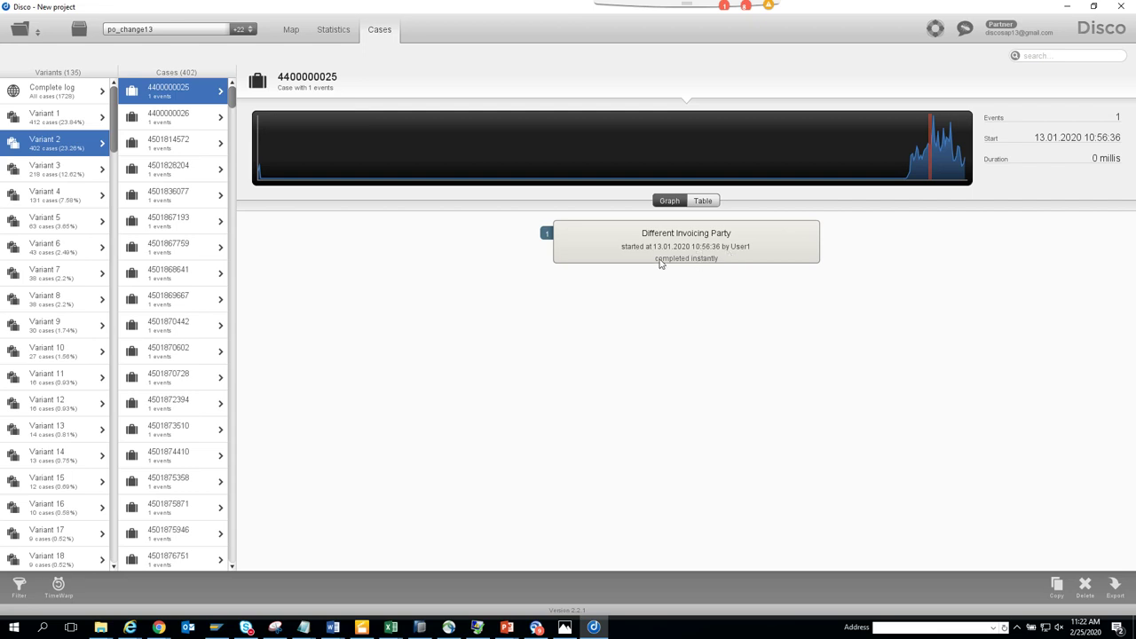
left_click(82, 177)
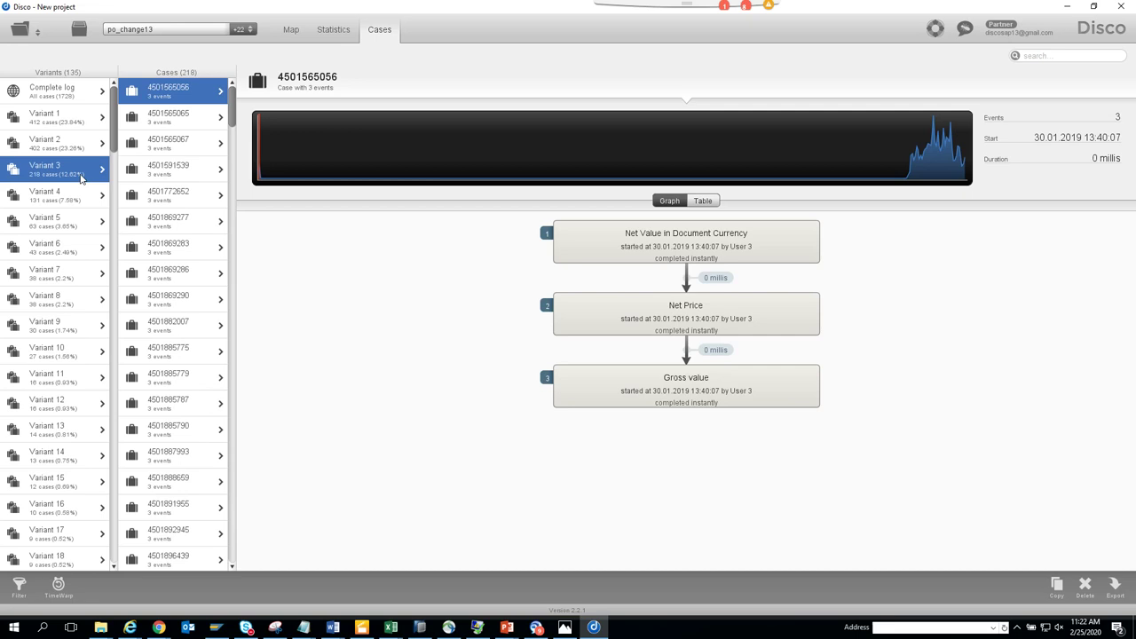
left_click(76, 149)
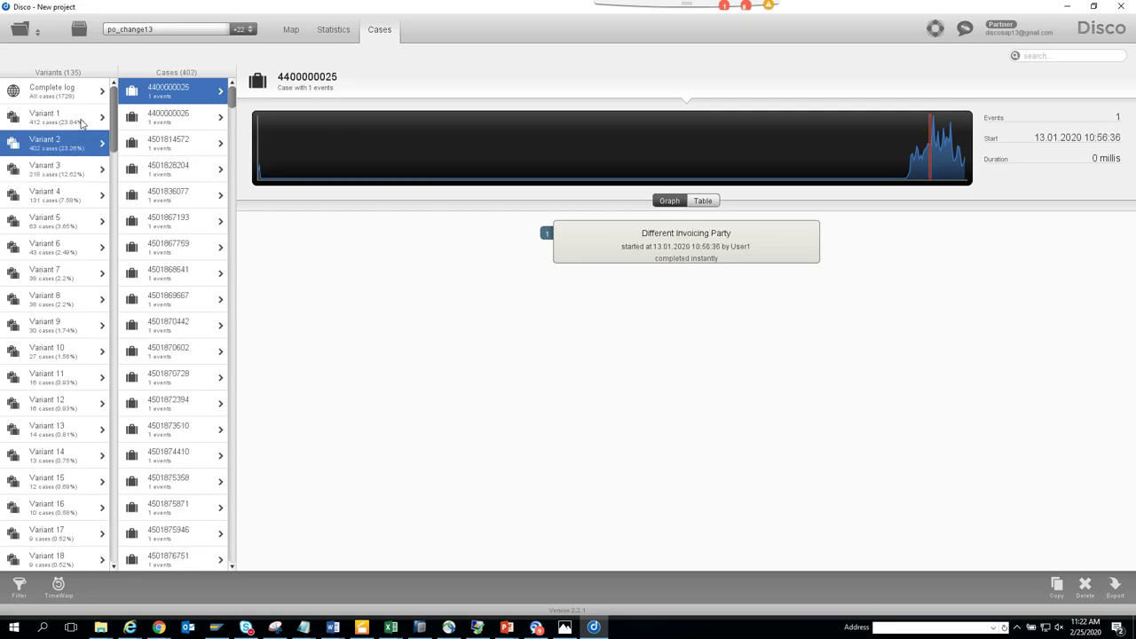
left_click(84, 115)
left_click(711, 204)
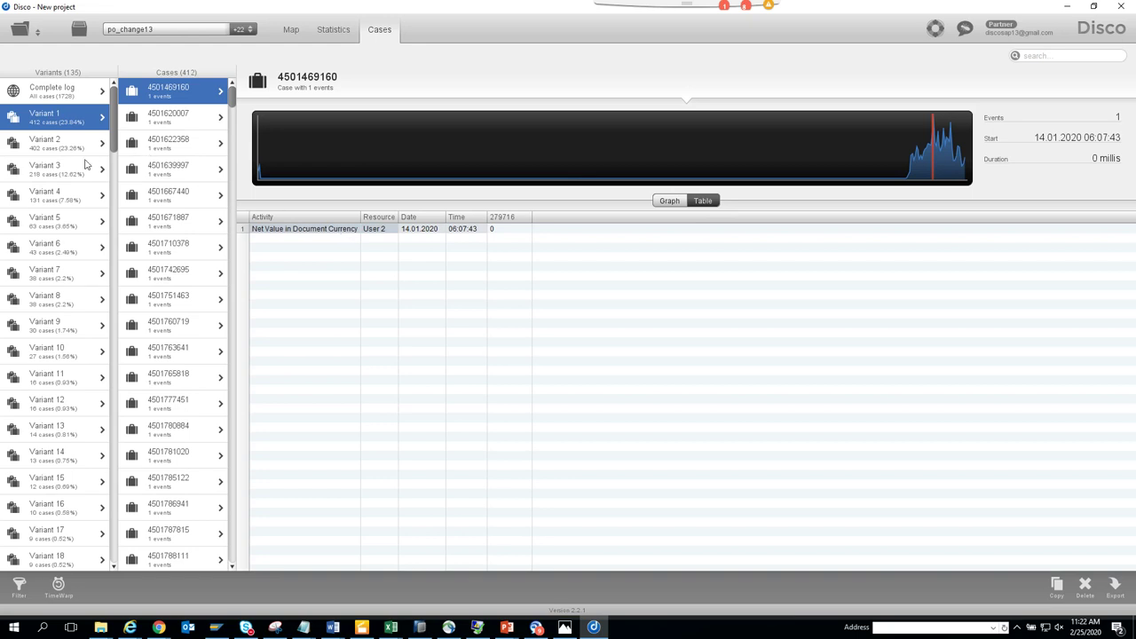
left_click(86, 155)
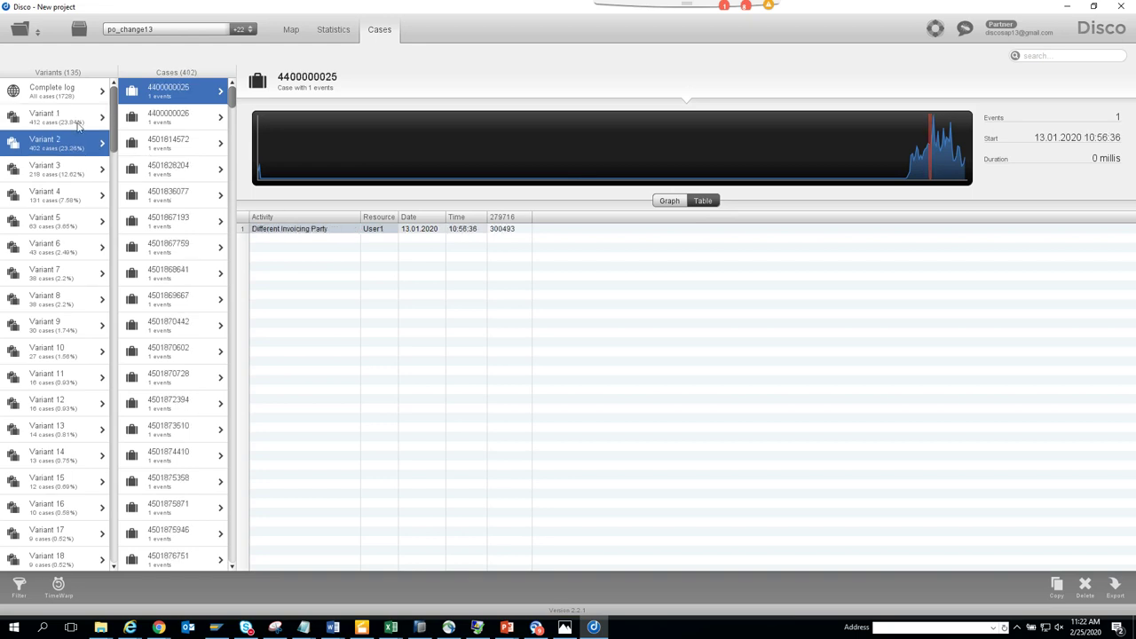
left_click(82, 124)
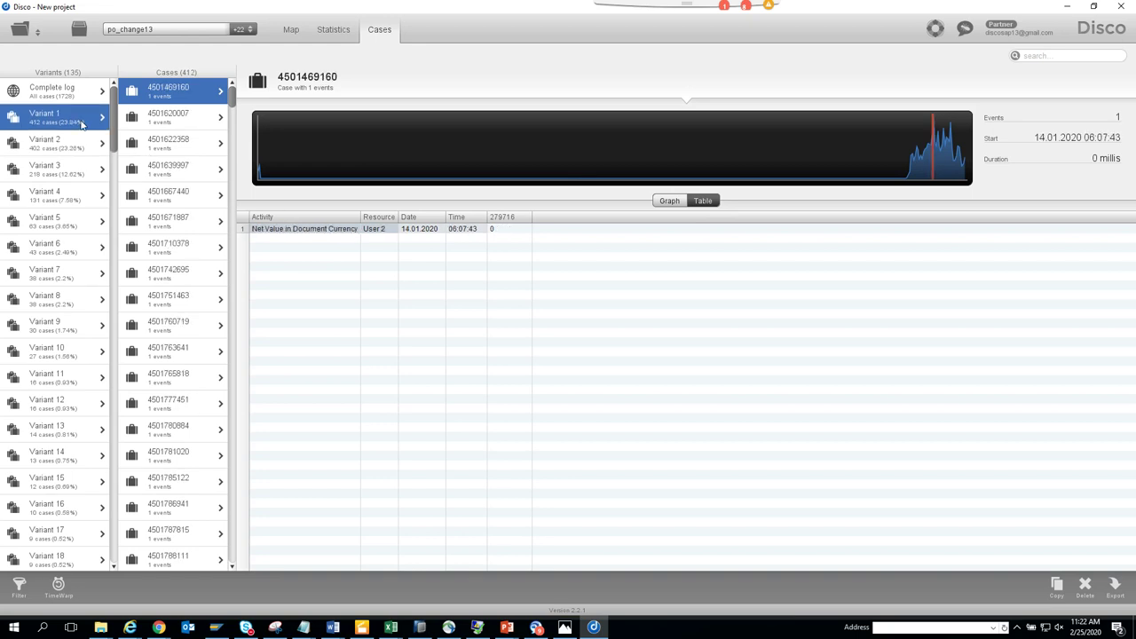
left_click(73, 148)
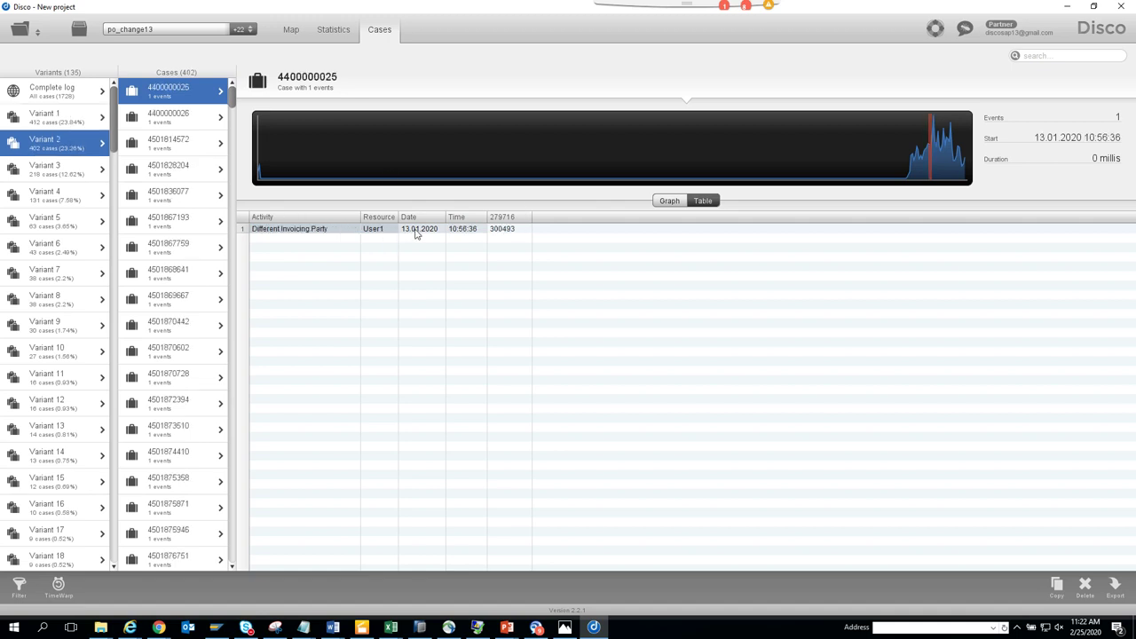
left_click(177, 118)
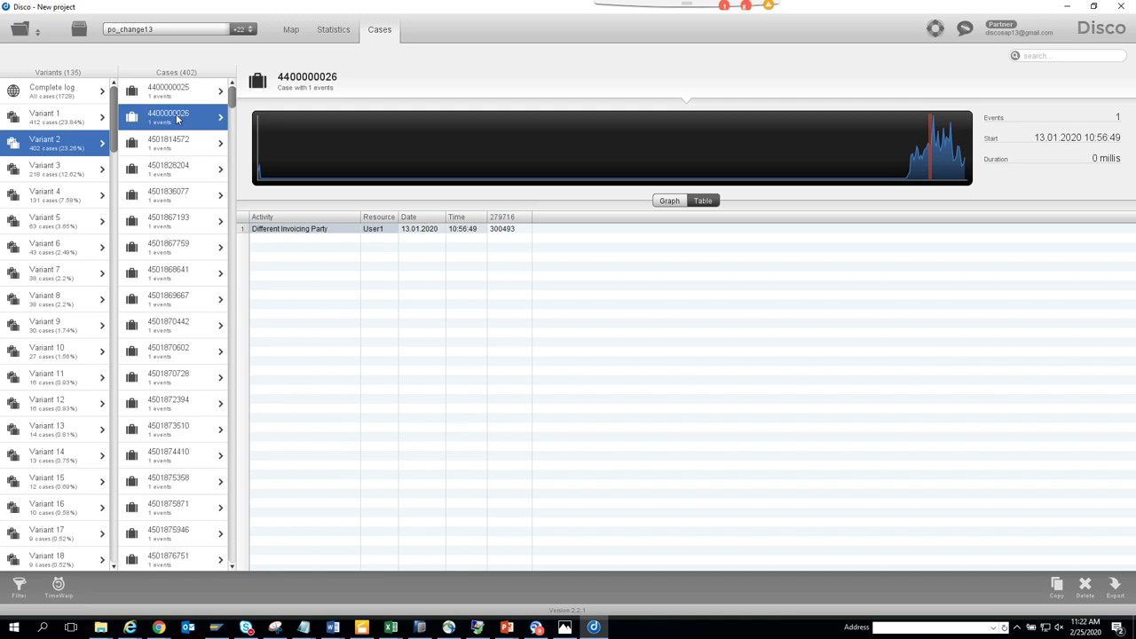
- Browse the cases of Variants 6, 5, 4, 3, 18, 17 and 1 (412 cases)
left_click(69, 252)
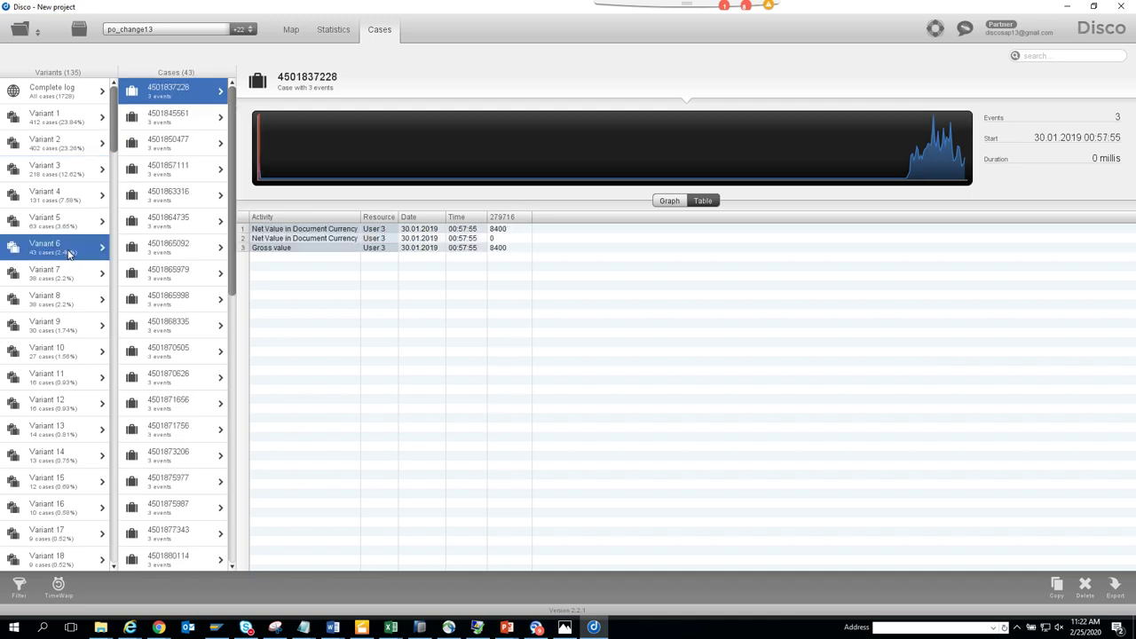
left_click(79, 225)
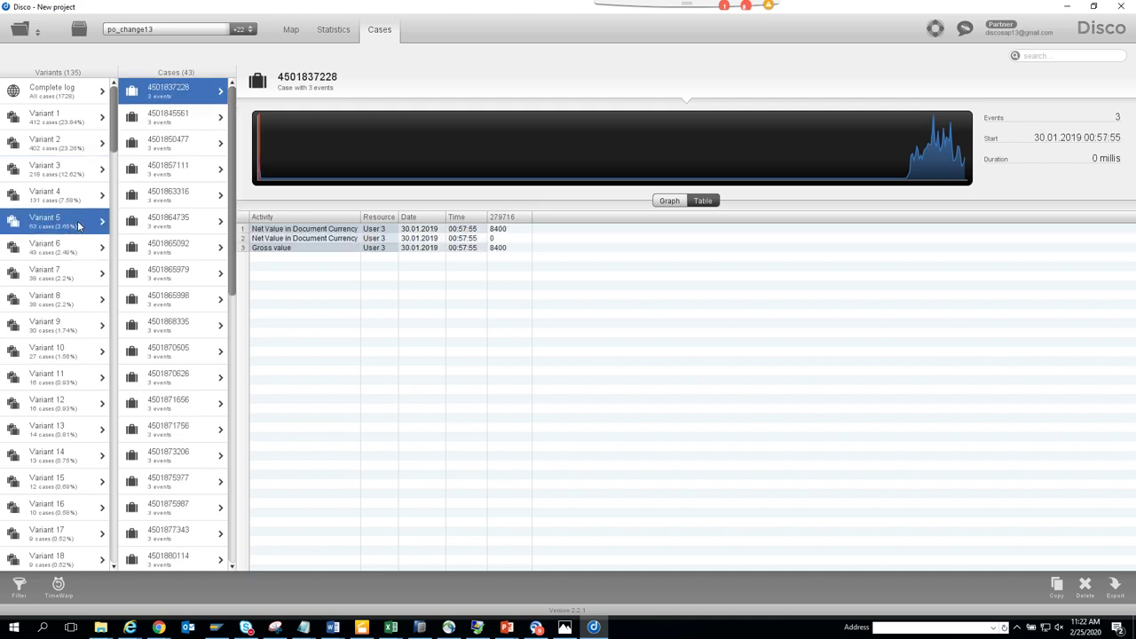
left_click(84, 202)
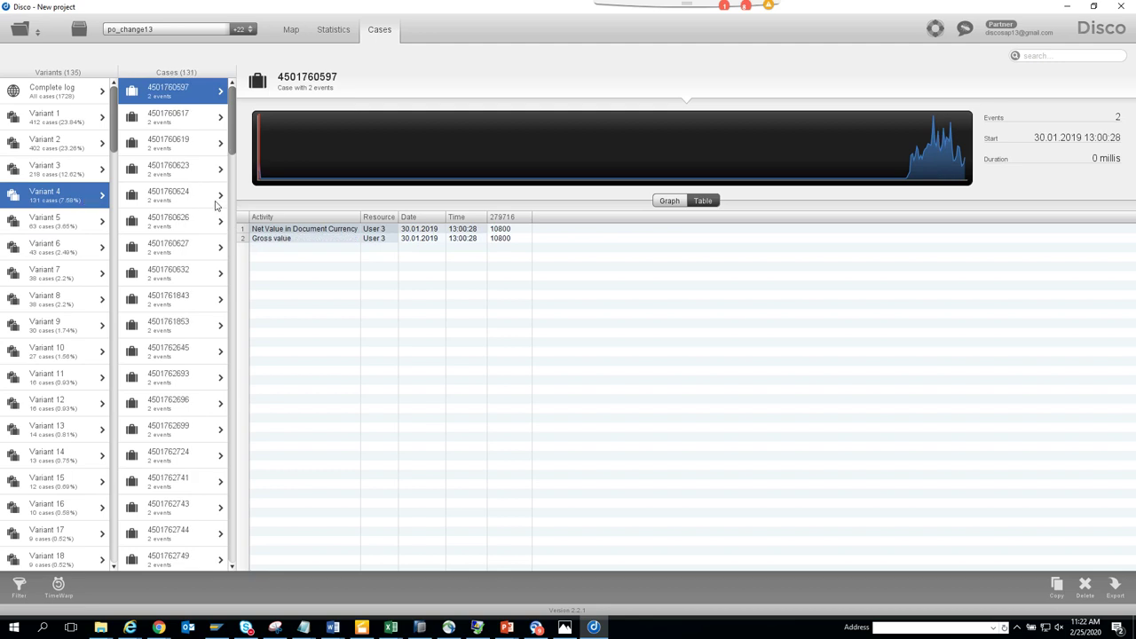
left_click(48, 174)
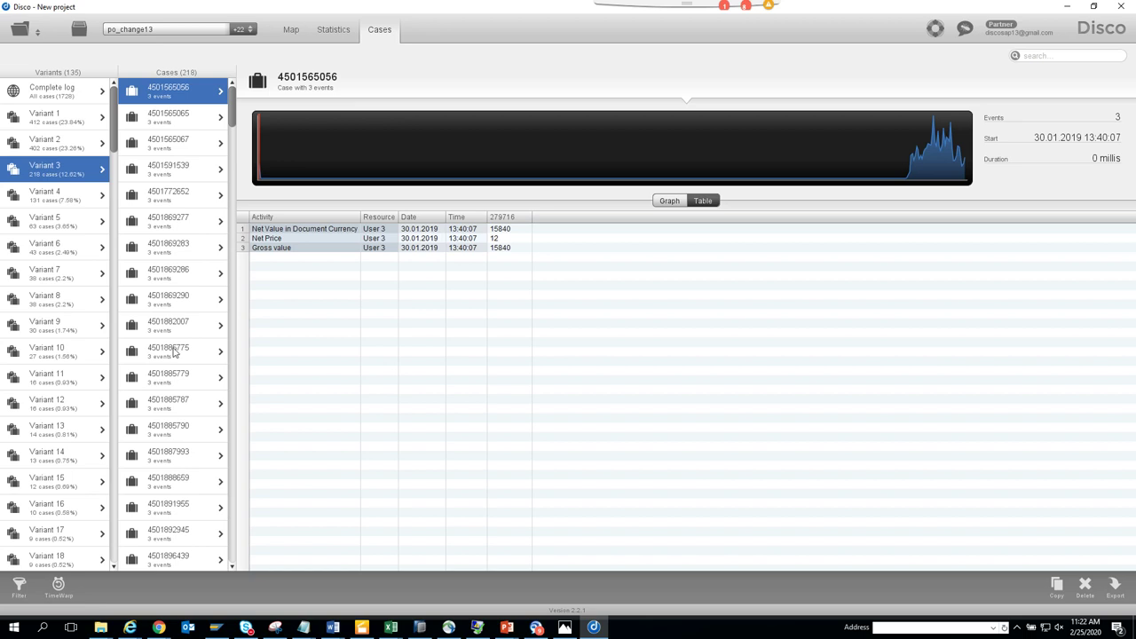
left_click(68, 564)
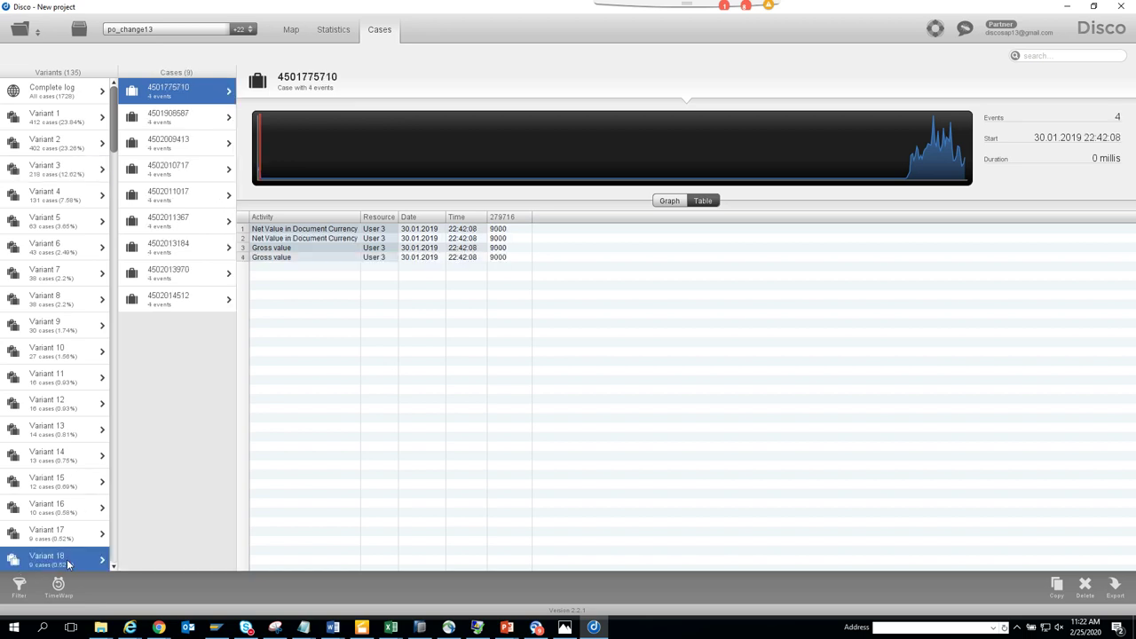
left_click(71, 530)
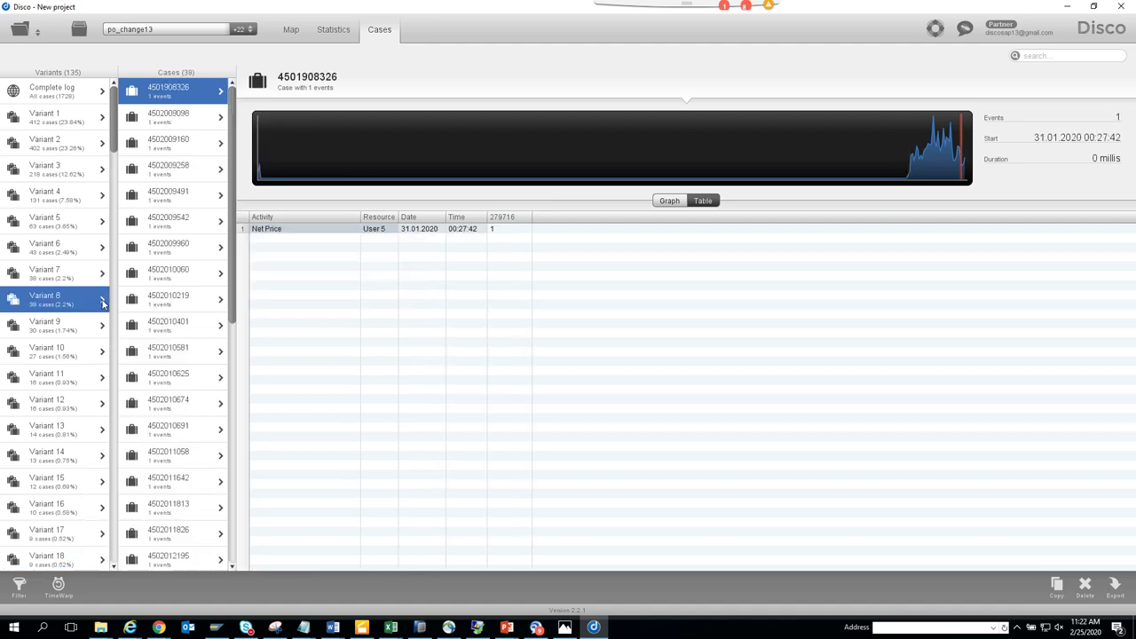
left_click(79, 122)
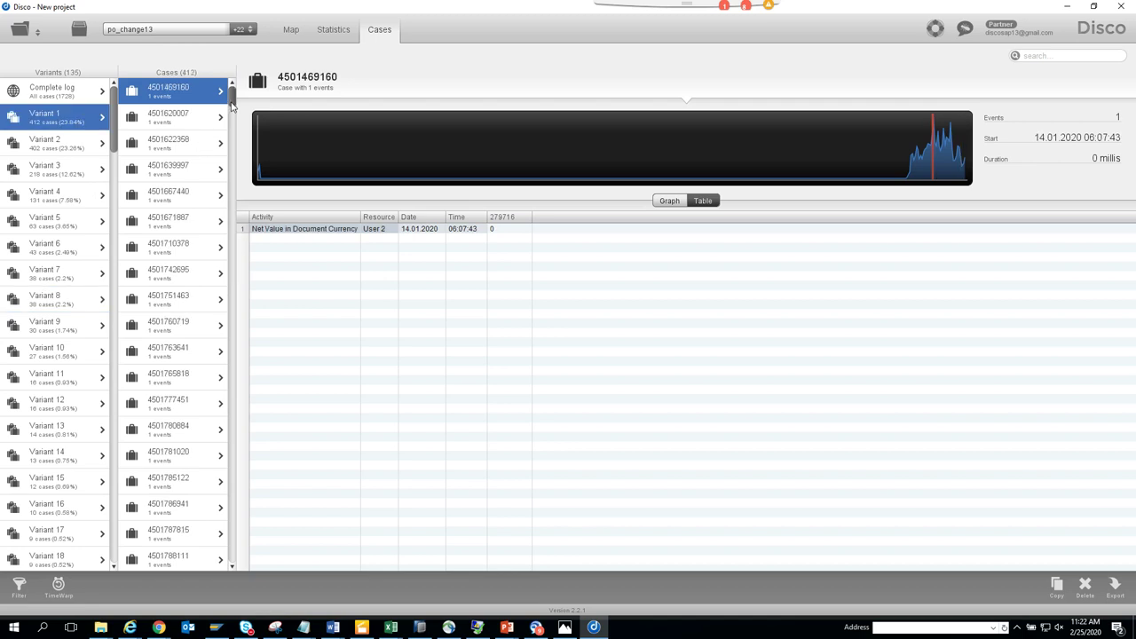
left_click(65, 99)
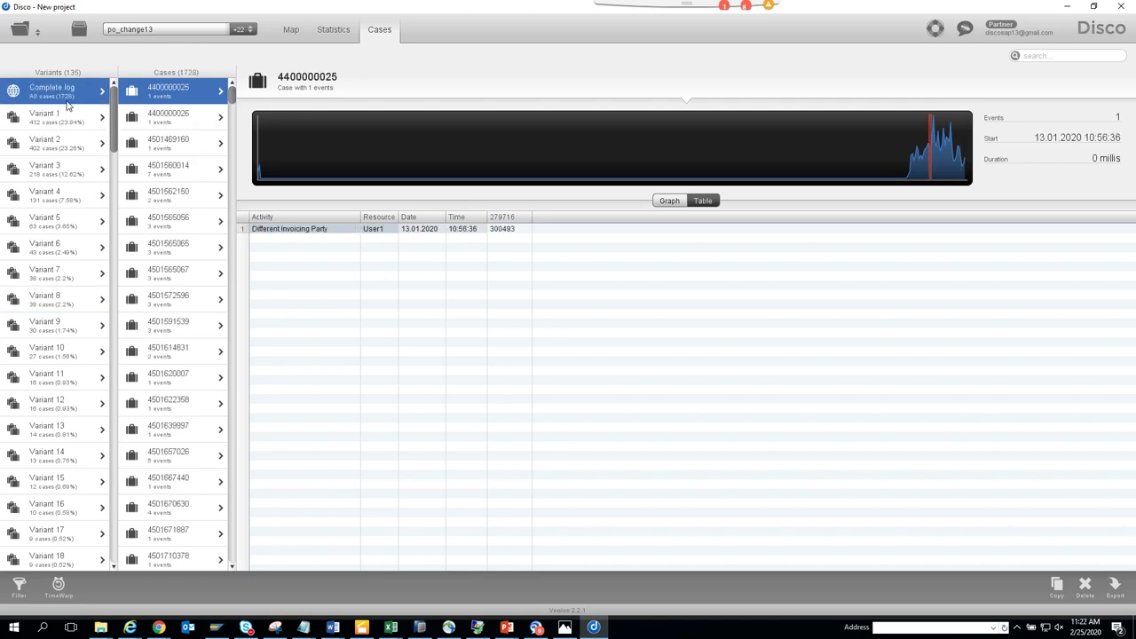
left_click(184, 205)
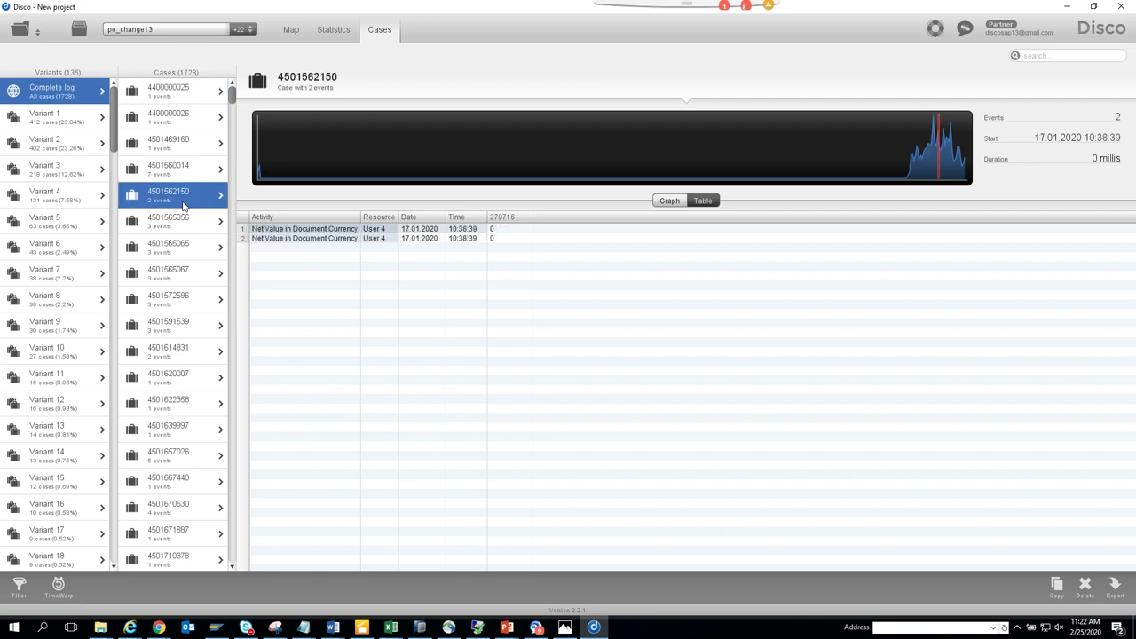
left_click(335, 31)
left_click(295, 35)
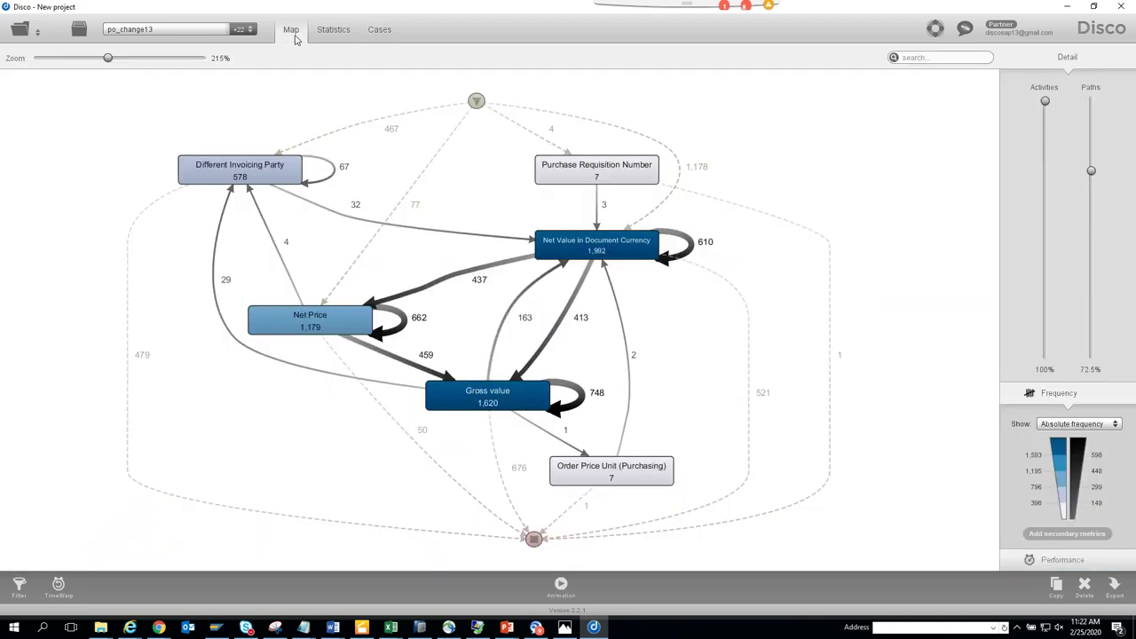
left_click(382, 32)
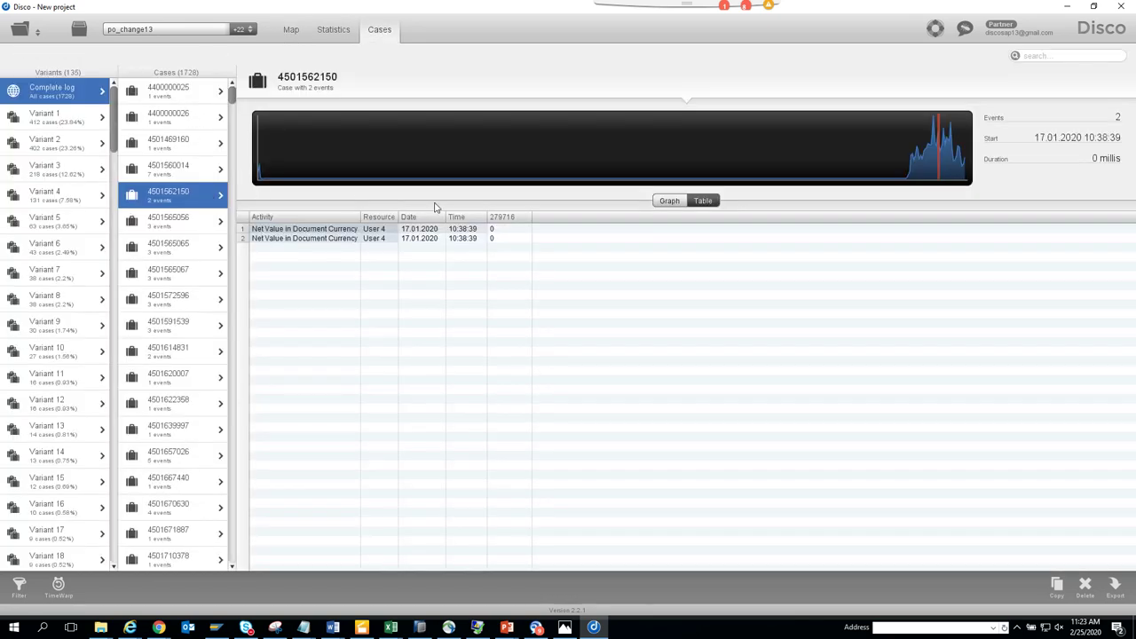
left_click(669, 201)
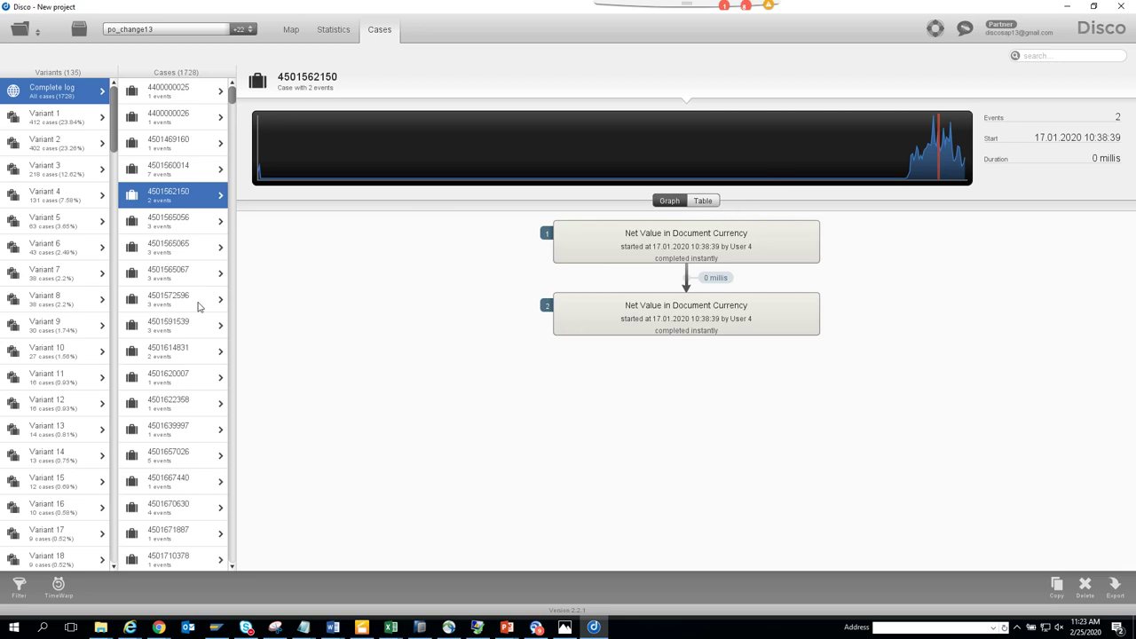
left_click(190, 247)
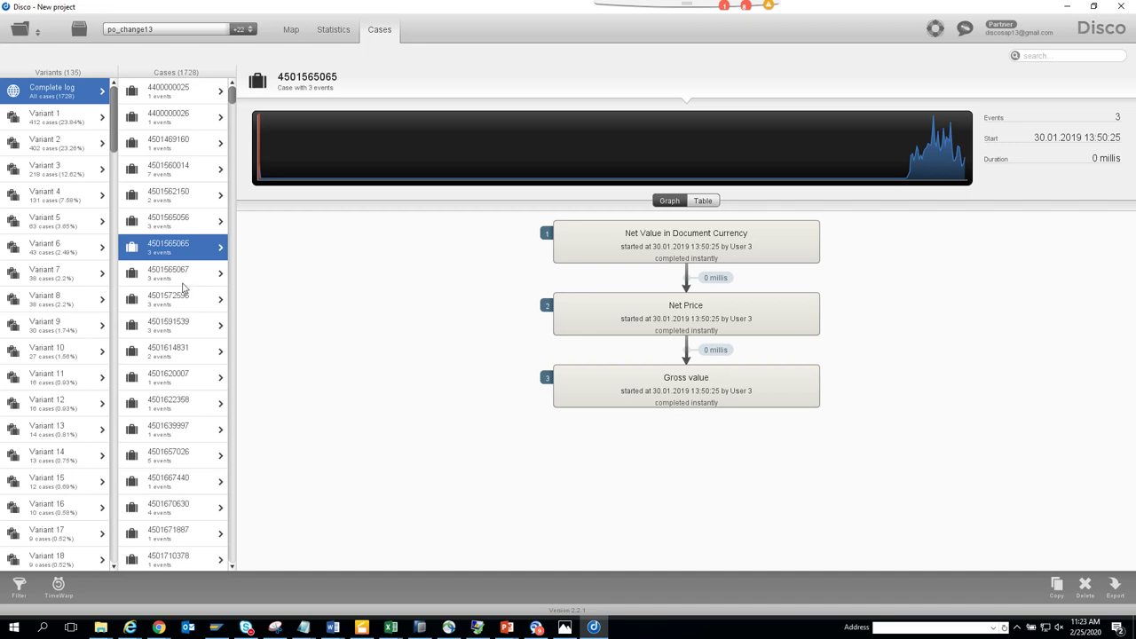
left_click(180, 463)
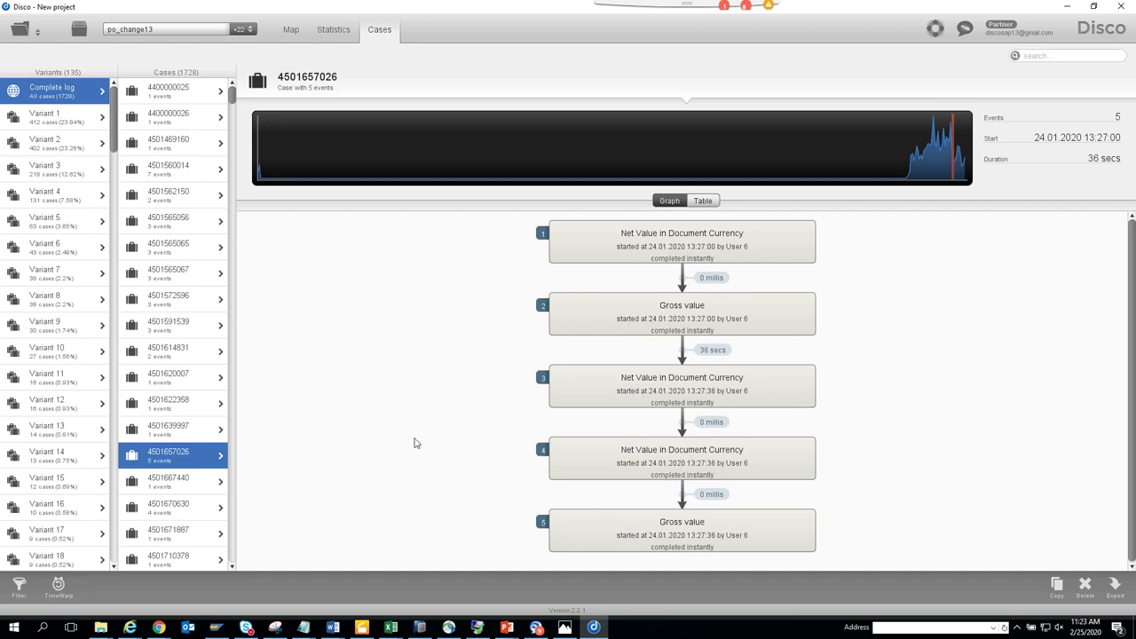
left_click(177, 512)
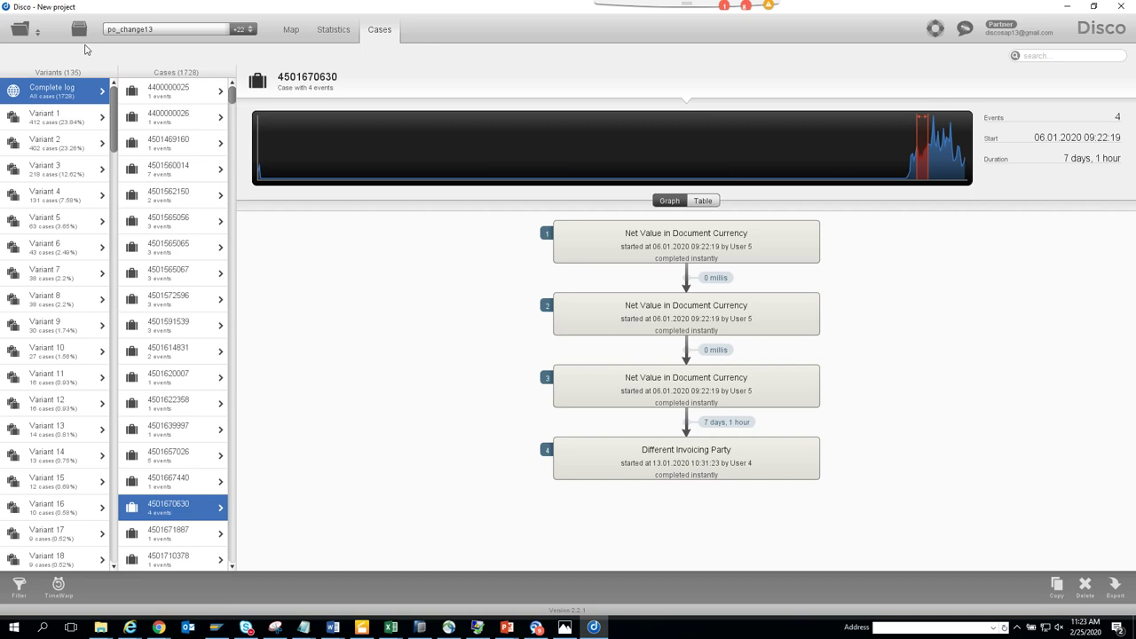
left_click(291, 29)
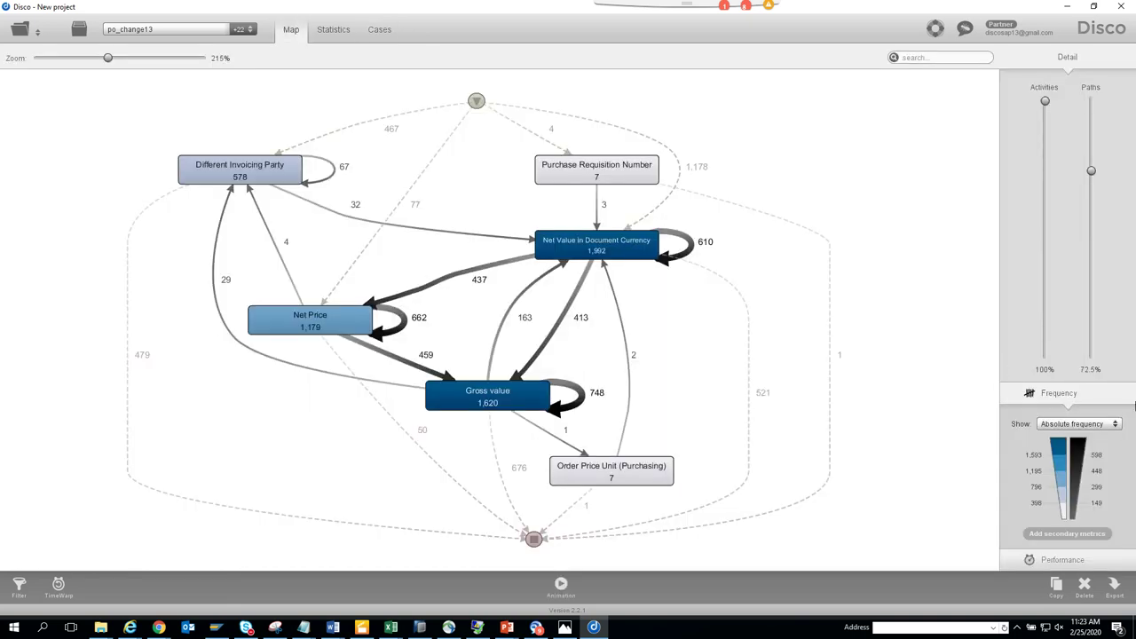
- Show durations on the map and check the Different Invoicing Party self-loop and Net Price start statistics
left_click(1067, 559)
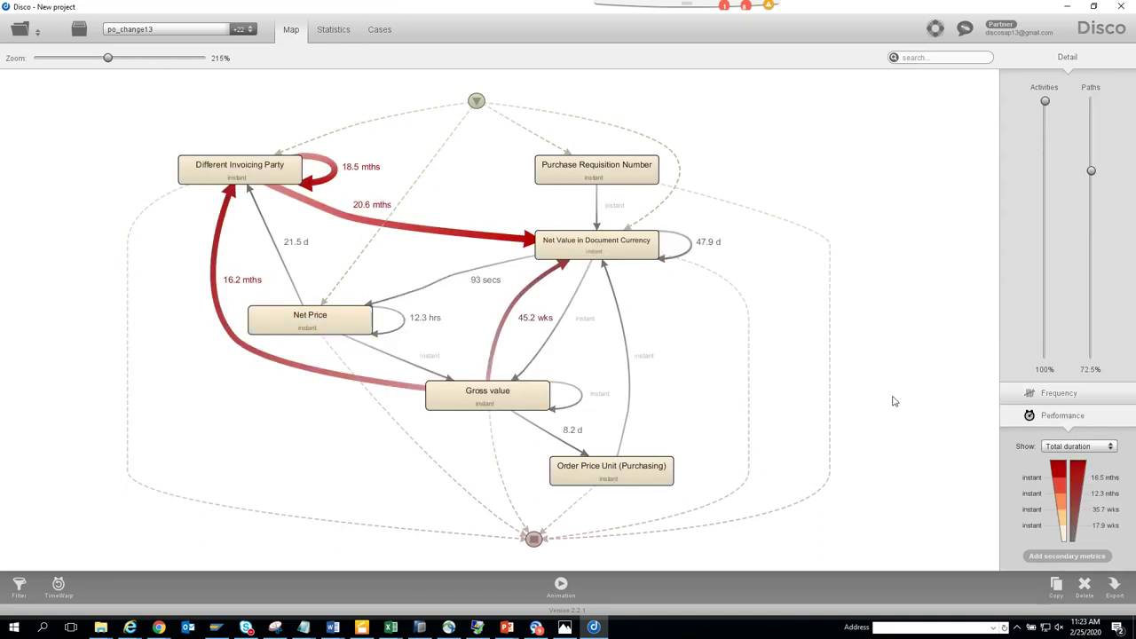
left_click(335, 170)
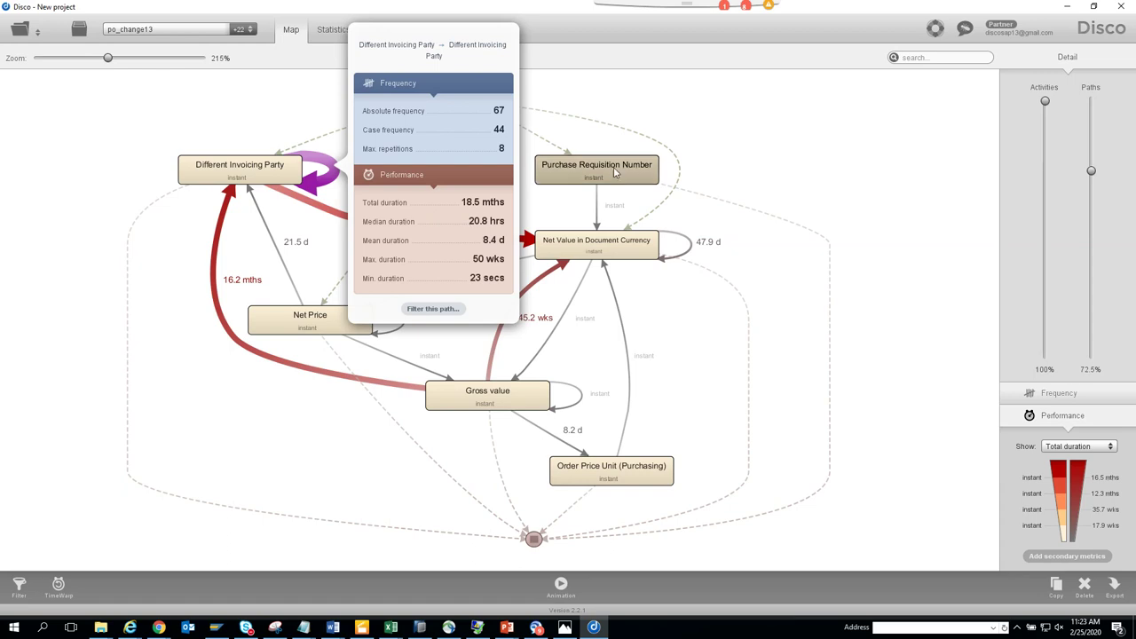
left_click(619, 96)
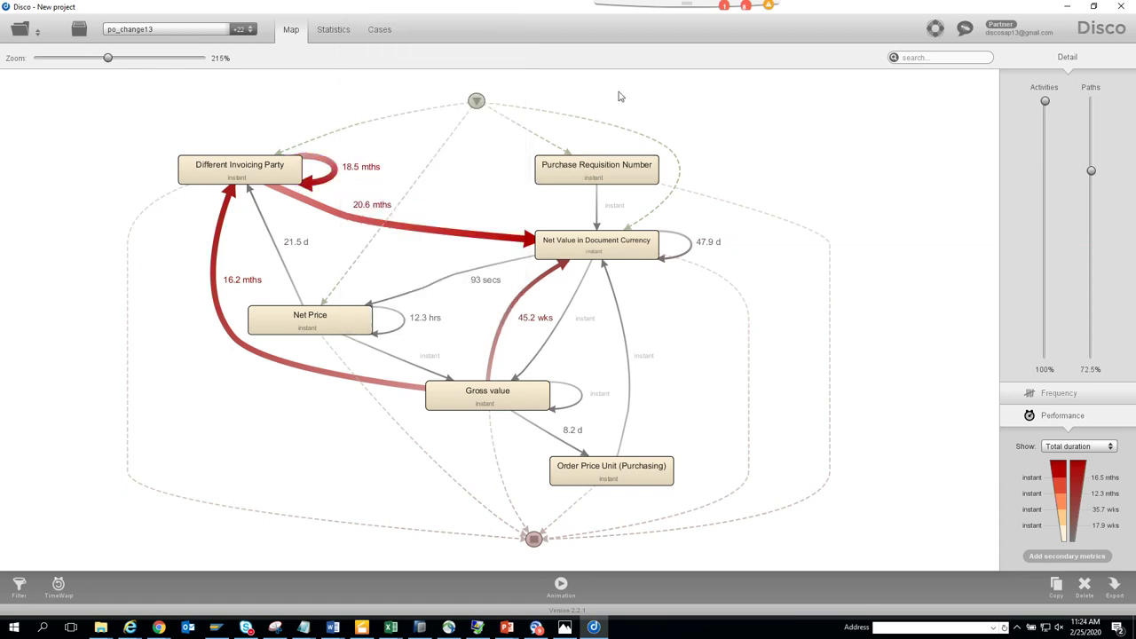
left_click(377, 229)
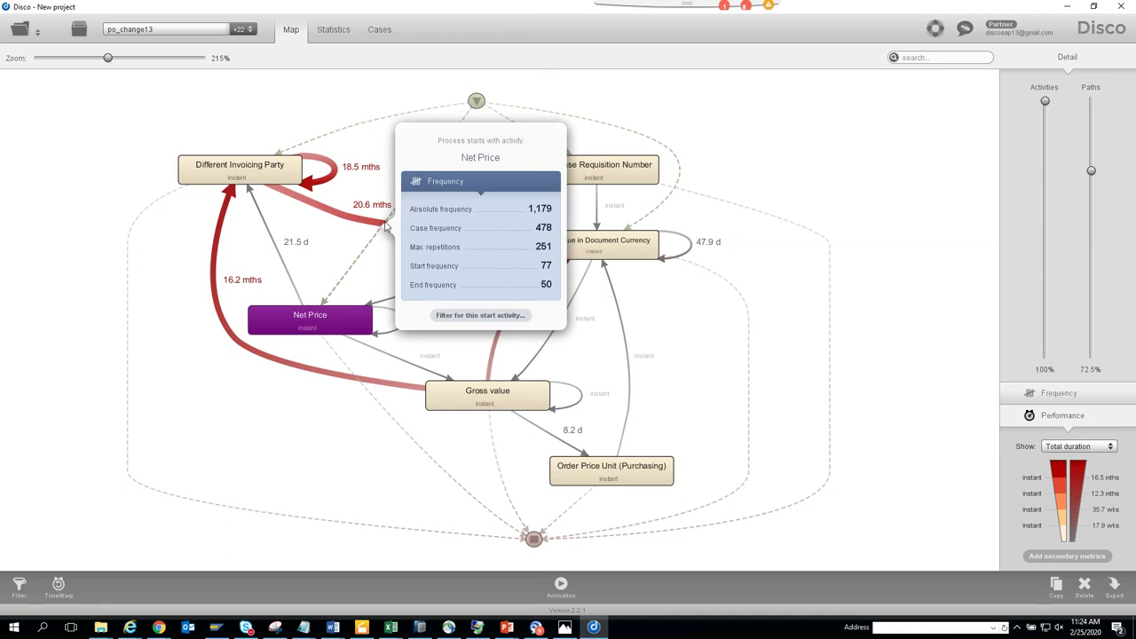
left_click(386, 227)
- Check timing statistics for the Different Invoicing Party, Order Price Unit and Gross value paths
left_click(352, 224)
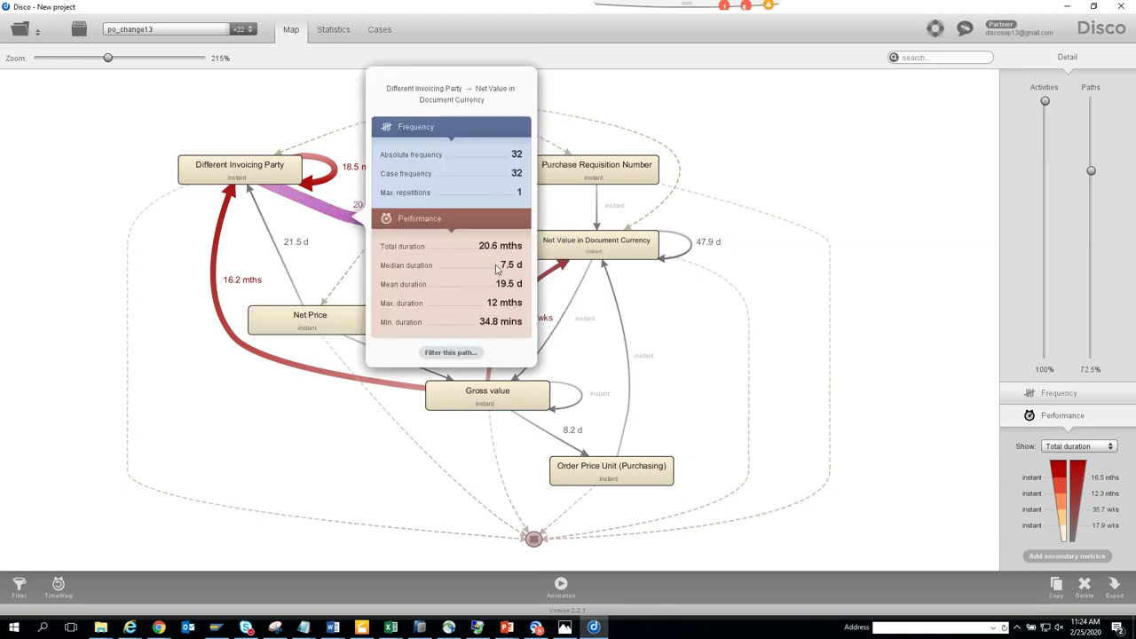
left_click(693, 300)
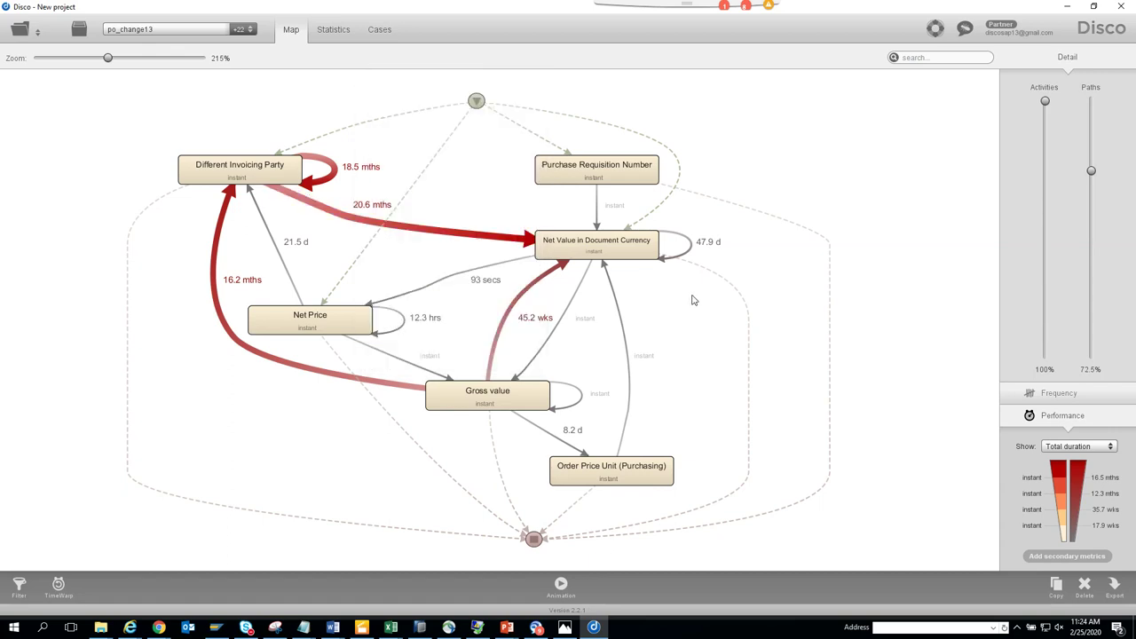
left_click(359, 261)
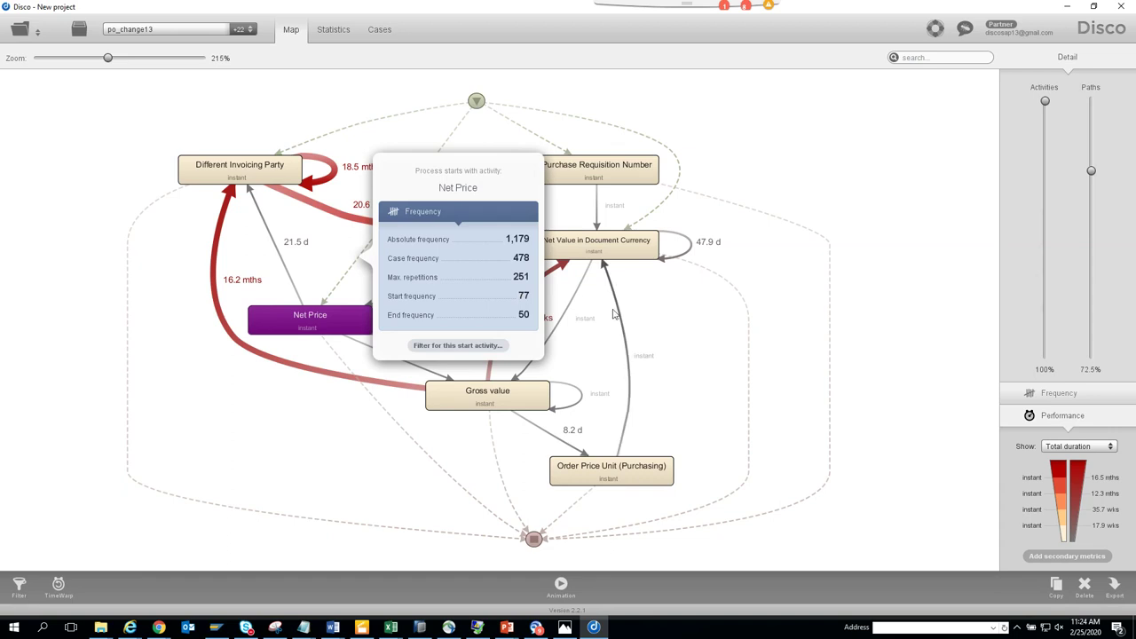
left_click(613, 314)
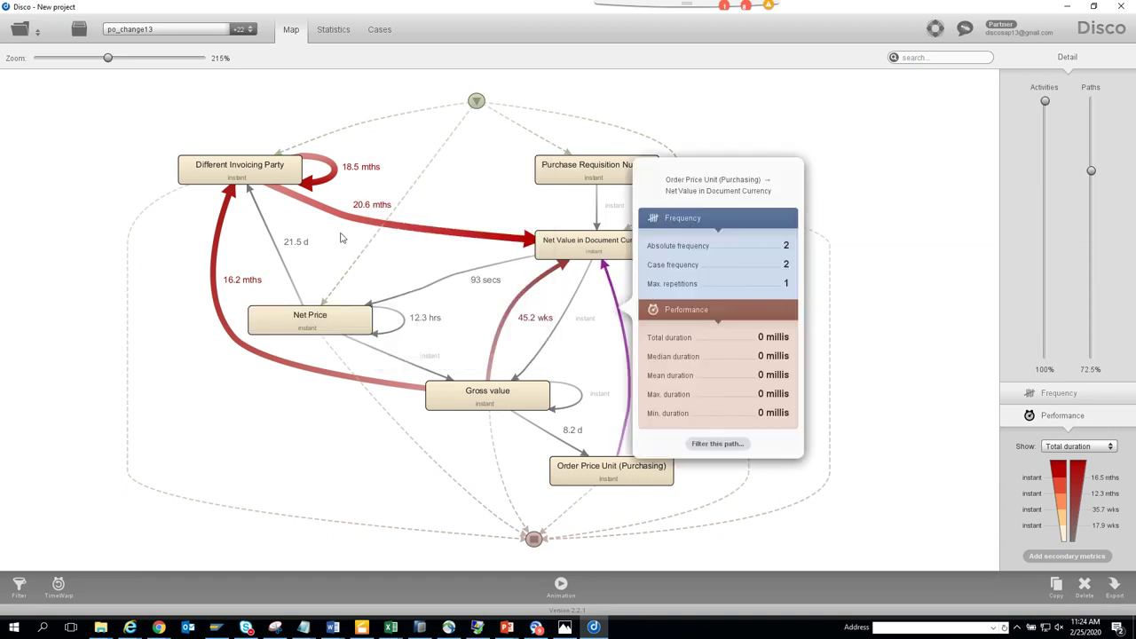
left_click(227, 282)
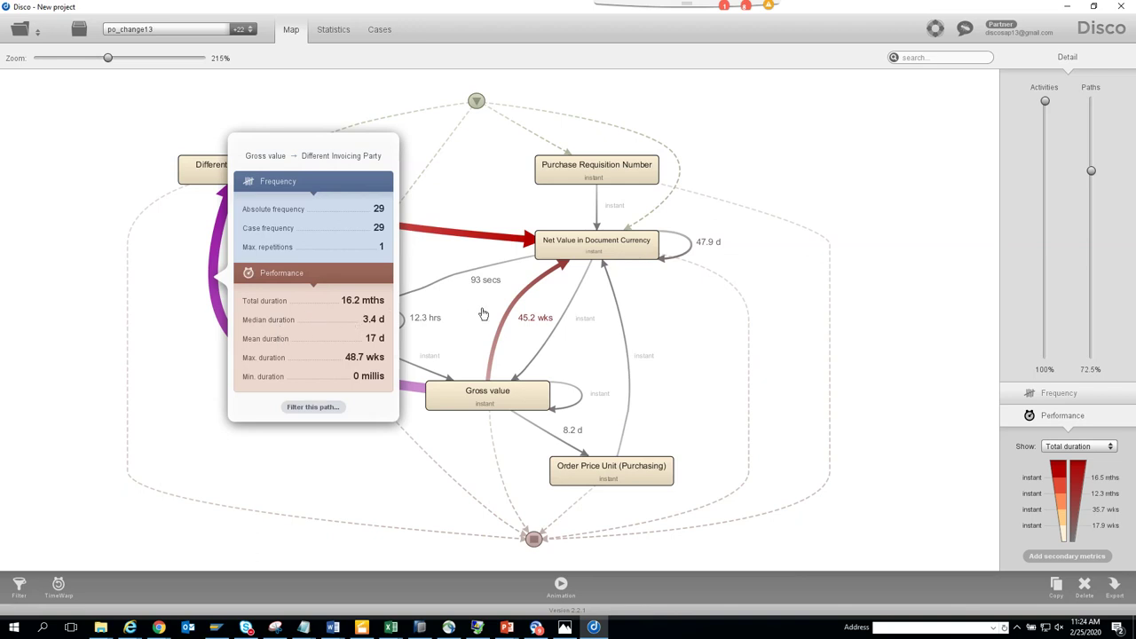
left_click(485, 314)
left_click(581, 401)
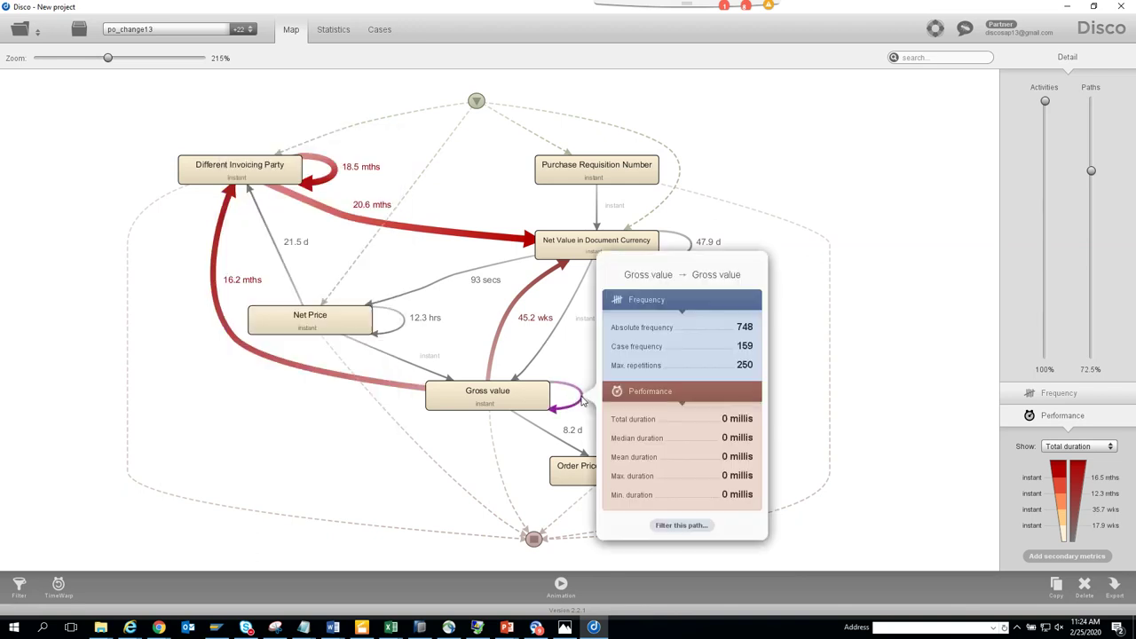
left_click(870, 361)
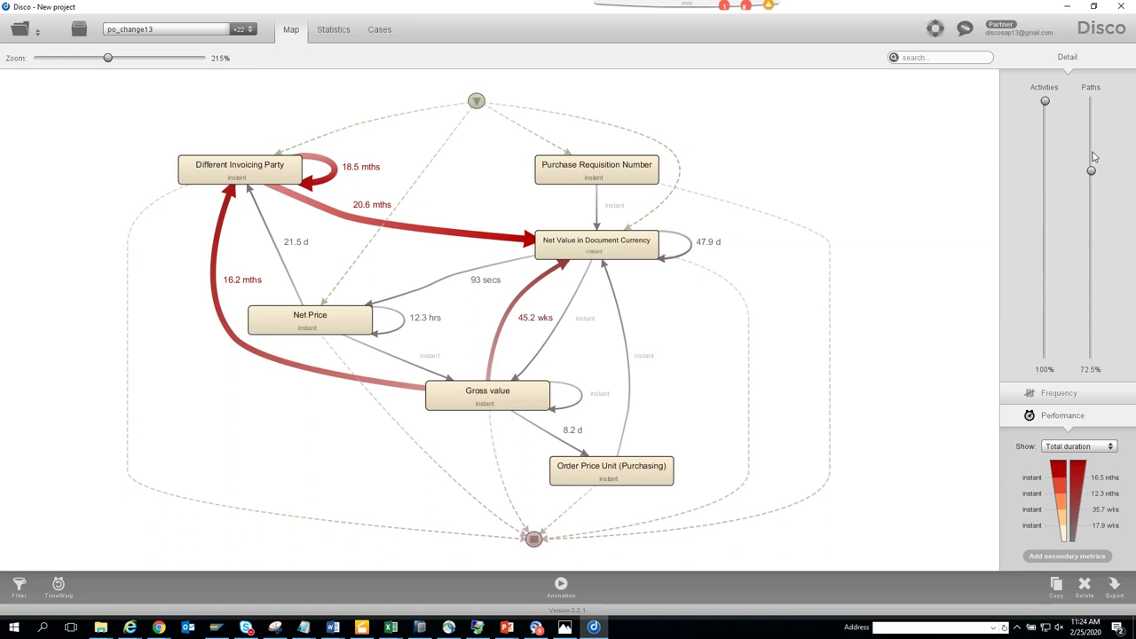
- Compare median and maximum durations on the map, then return to total durations
left_click(1092, 446)
left_click(1091, 474)
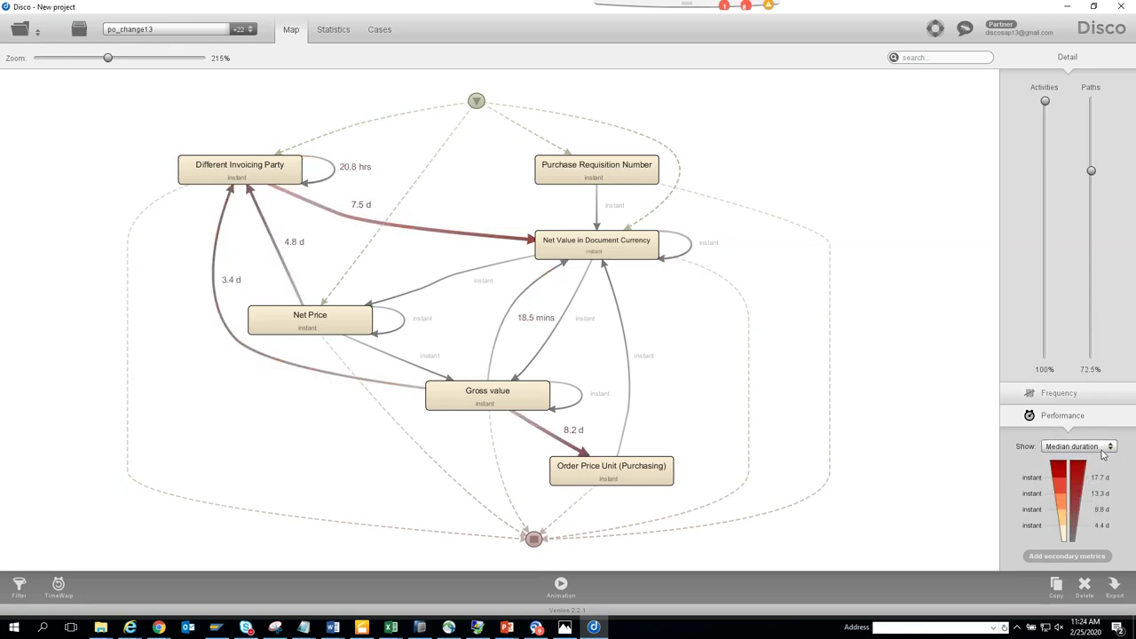
left_click(1103, 448)
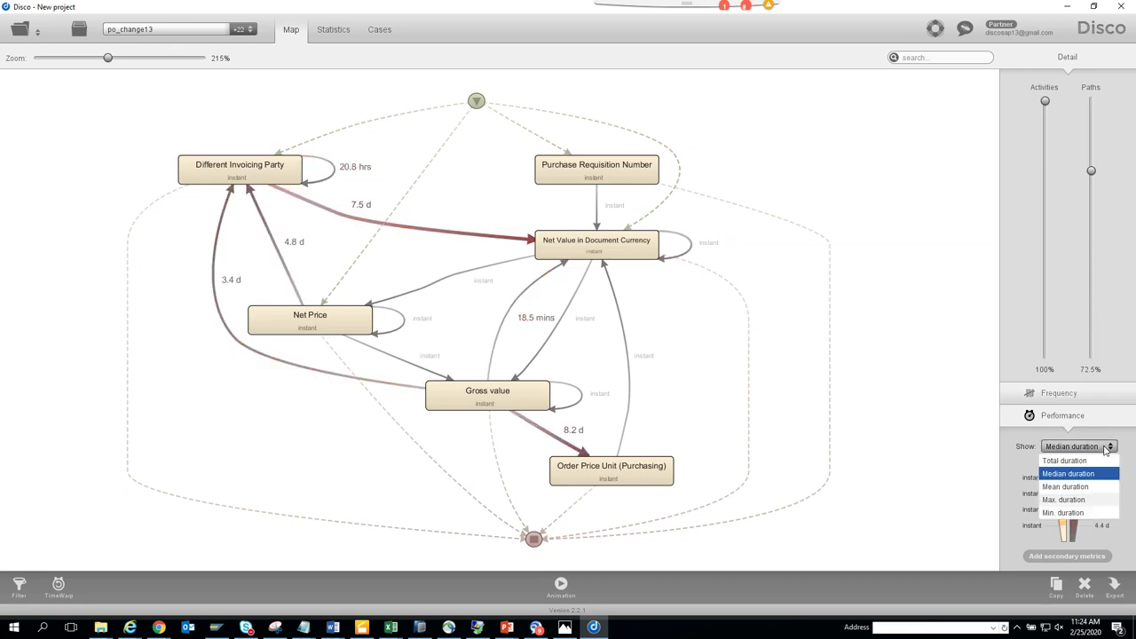
left_click(1093, 499)
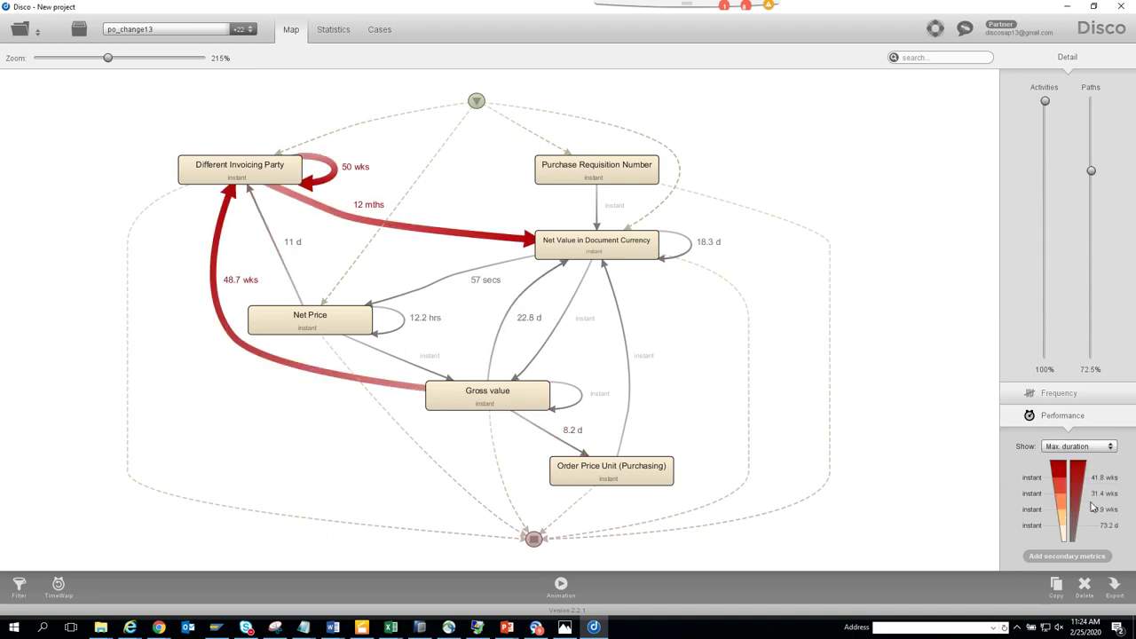
left_click(1102, 451)
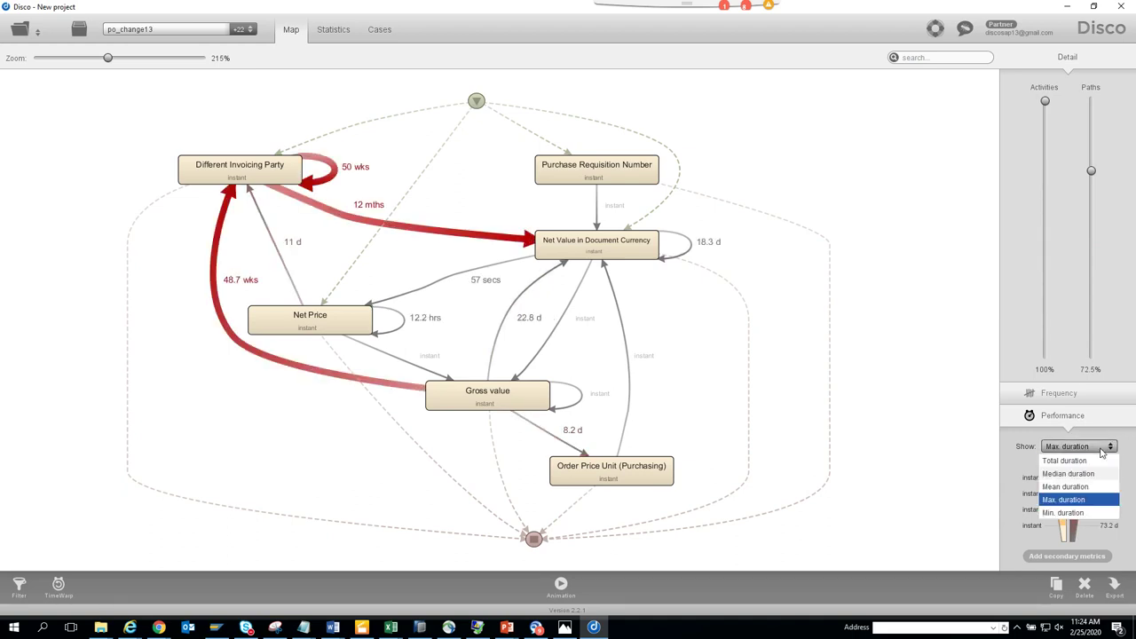
left_click(1087, 461)
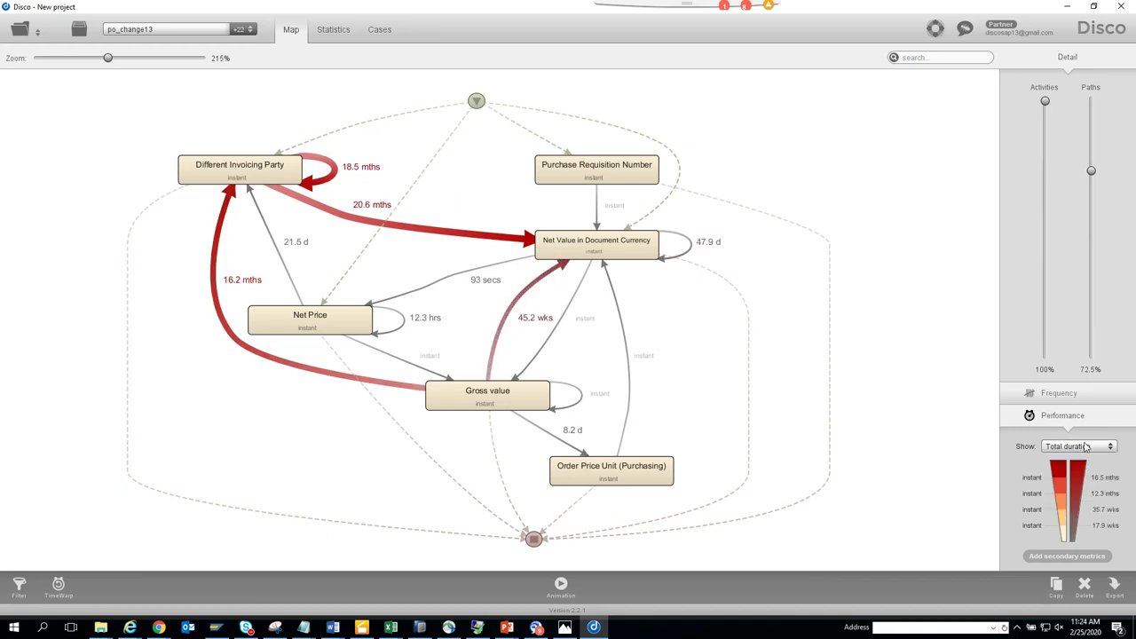
- Show case frequencies and maximum repetitions, then return to absolute frequencies
left_click(1067, 397)
left_click(1093, 424)
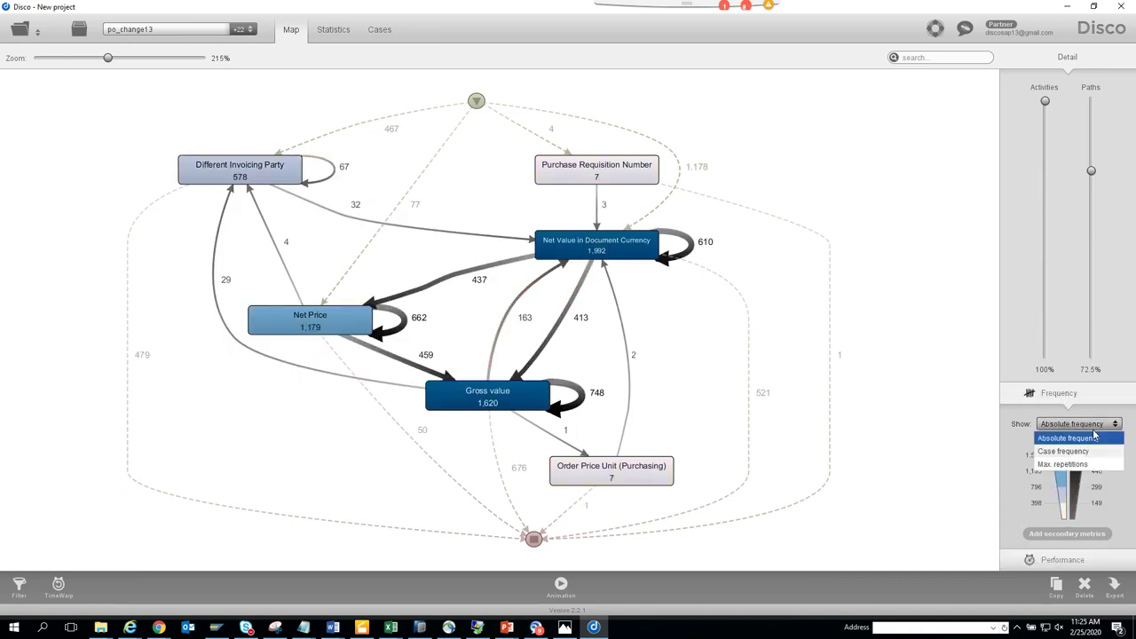
left_click(1087, 451)
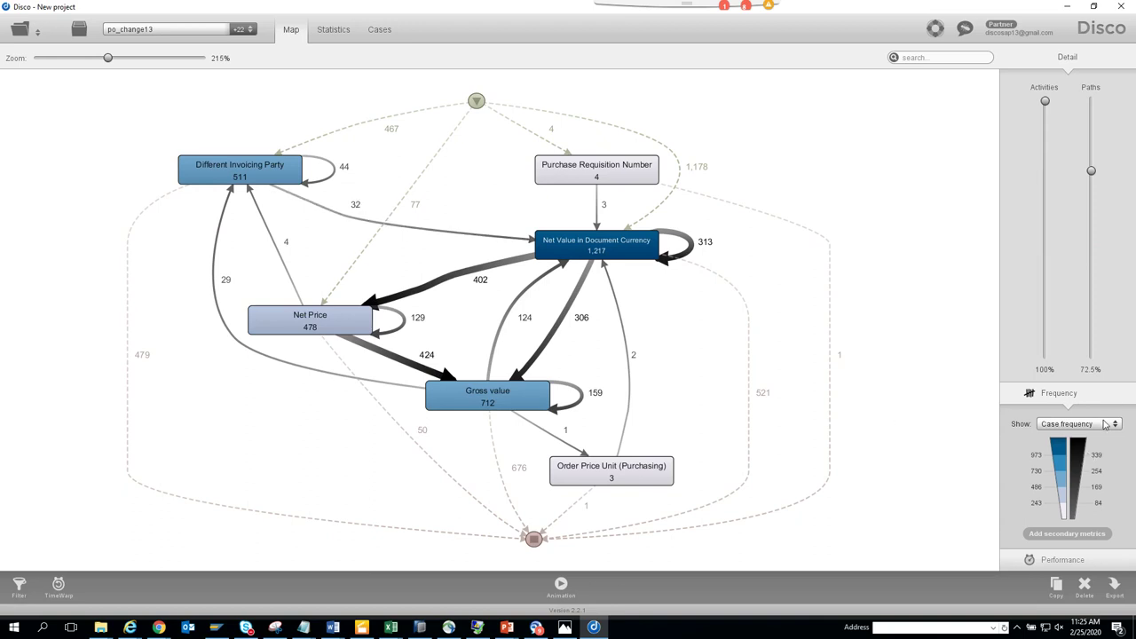
left_click(1105, 425)
left_click(1078, 464)
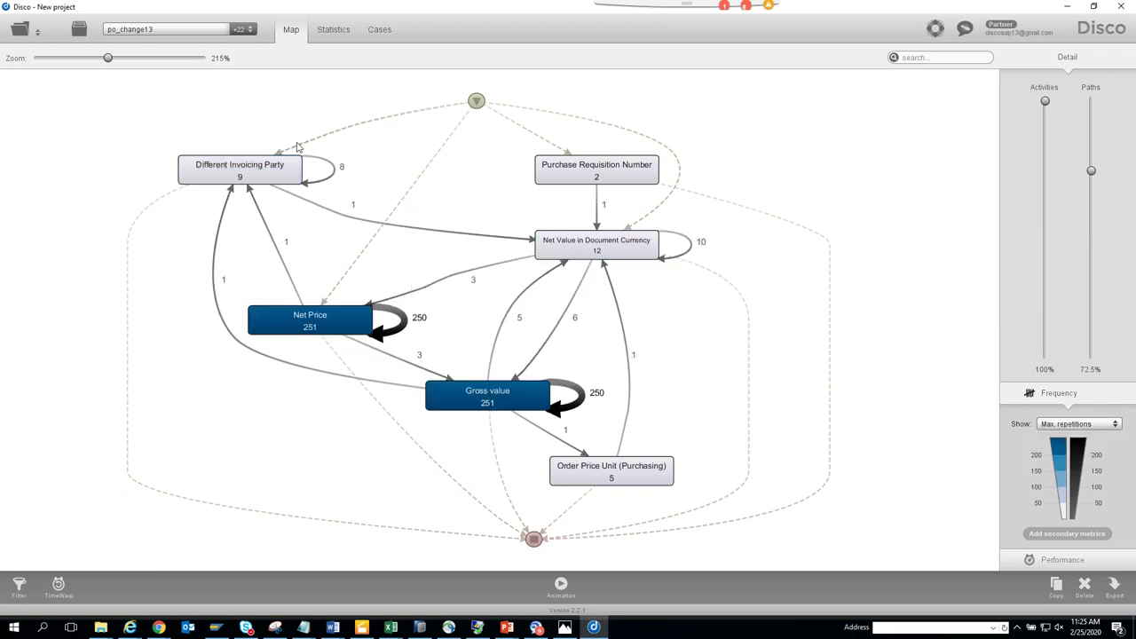
left_click(1095, 426)
left_click(1084, 436)
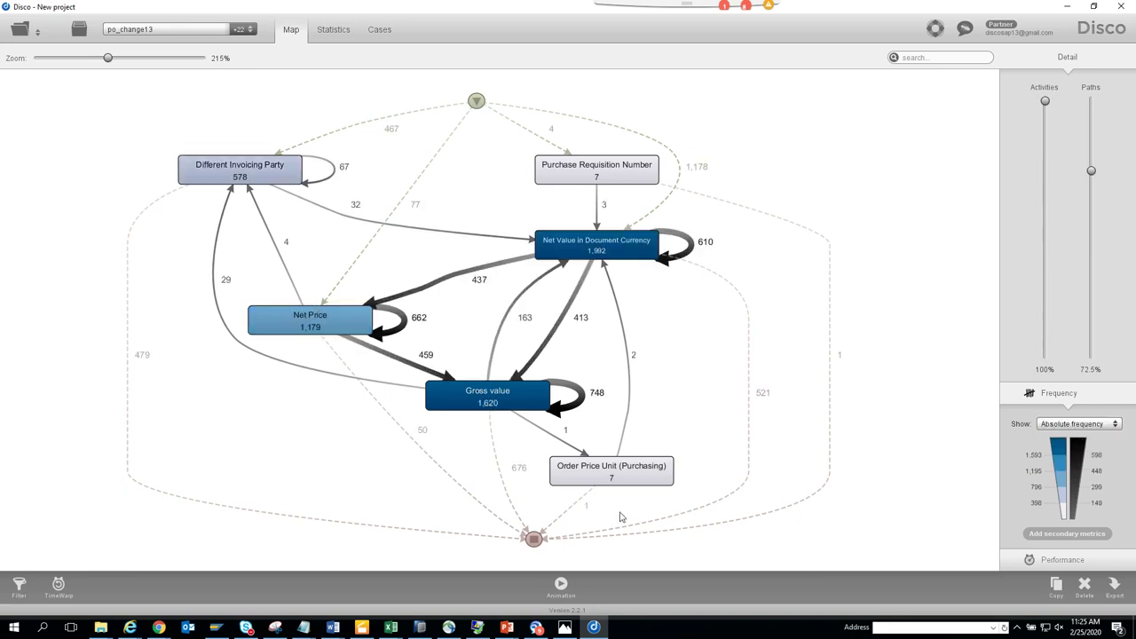